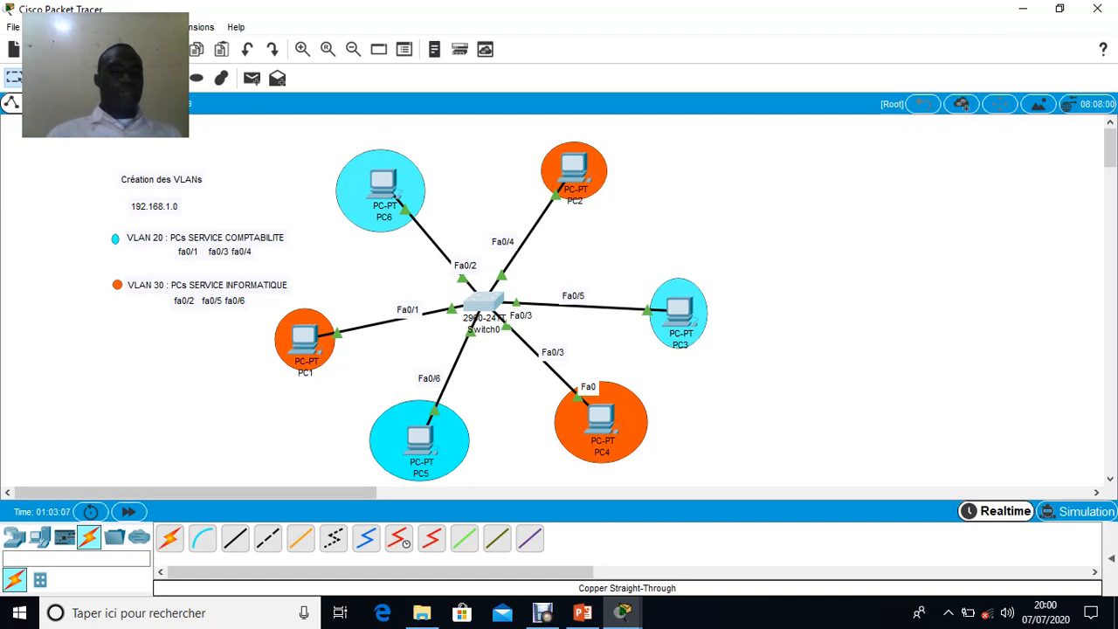
Change the VLAN number in the SERVICE COMPTABILITE legend label to 10
mouse_move(420, 438)
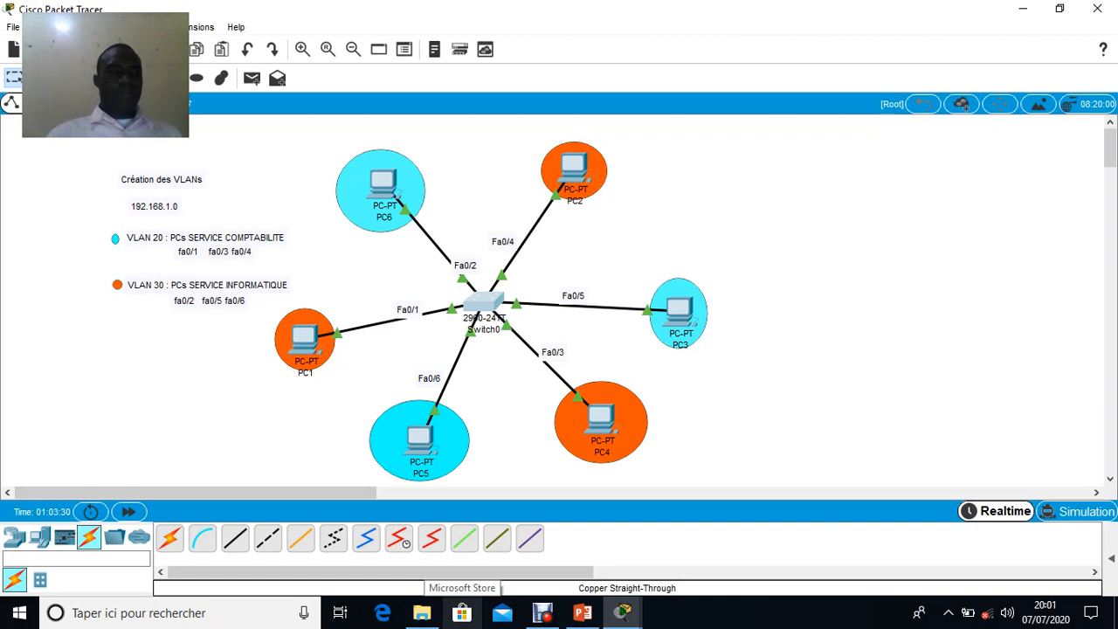
click(180, 238)
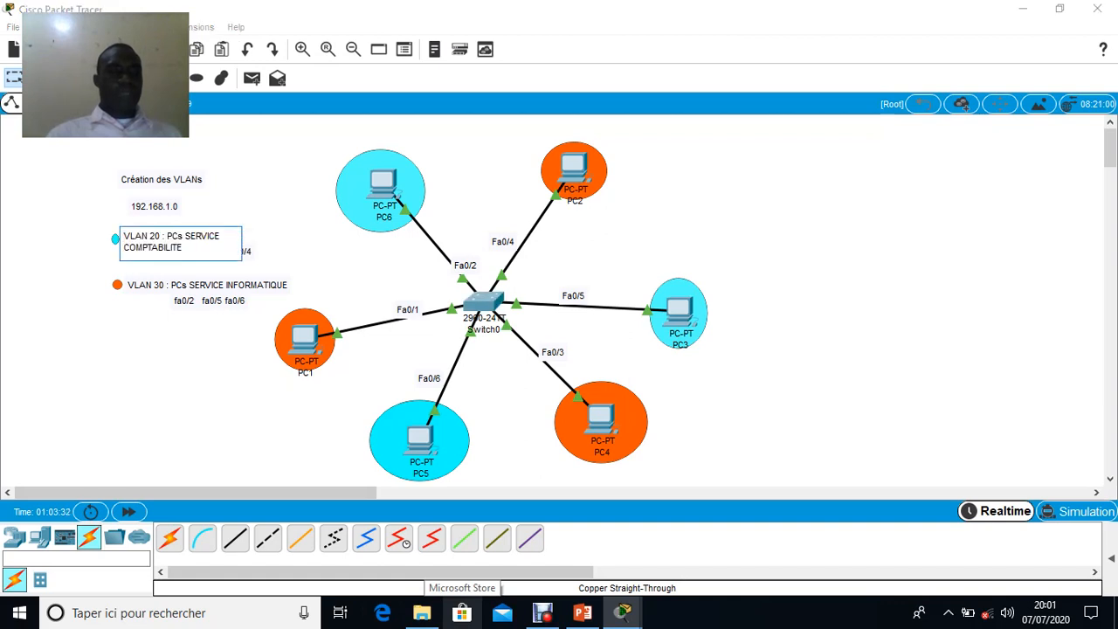
key(BackSpace)
key(BackSpace)
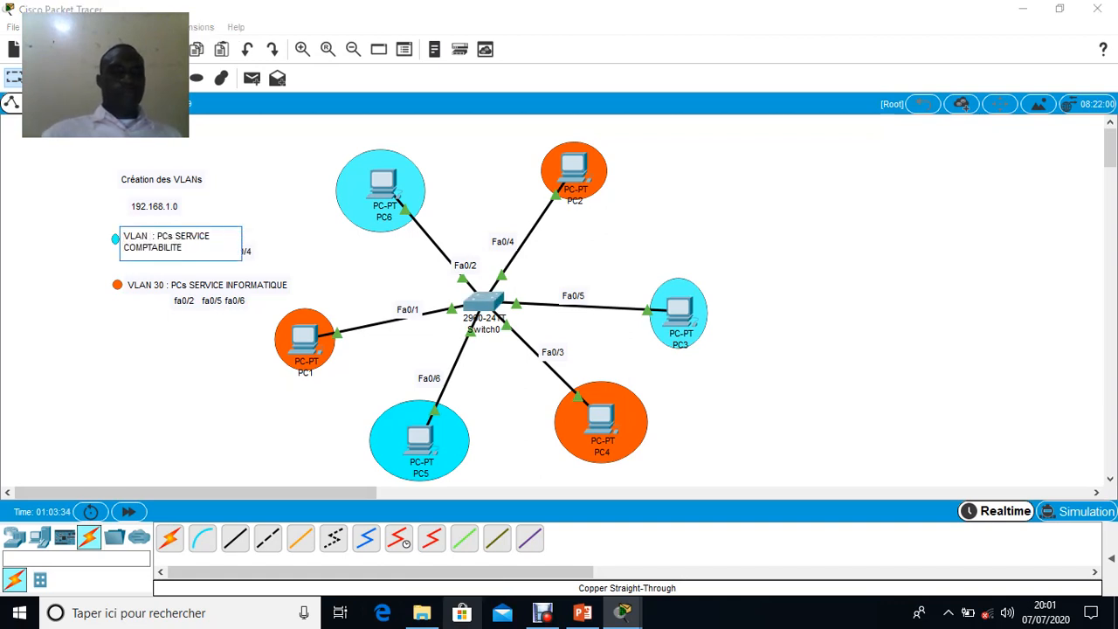
text(10)
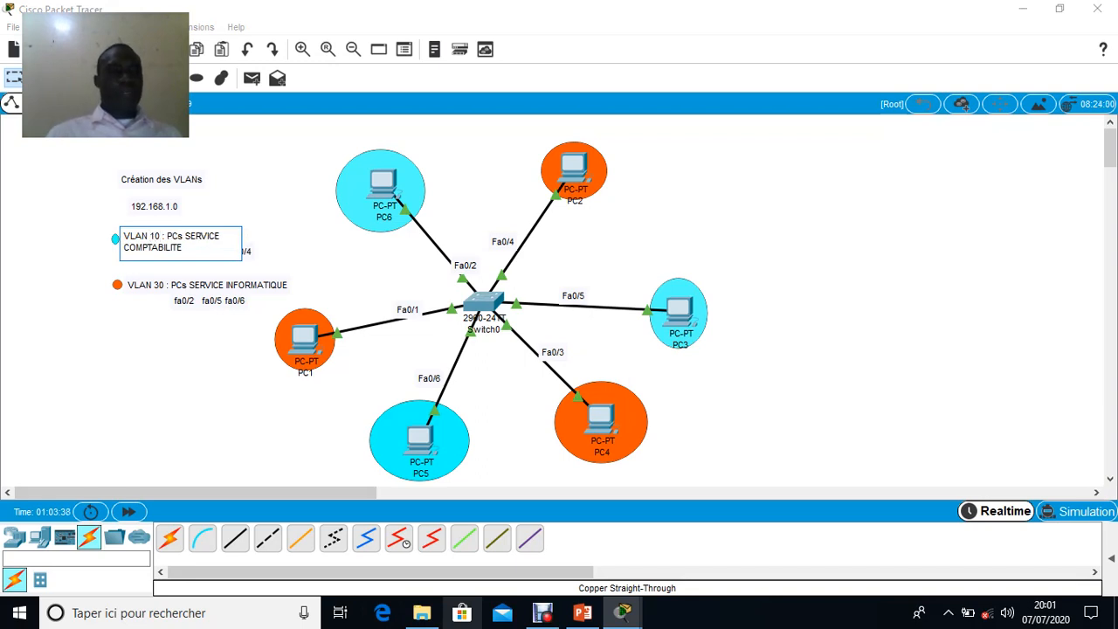
click(201, 366)
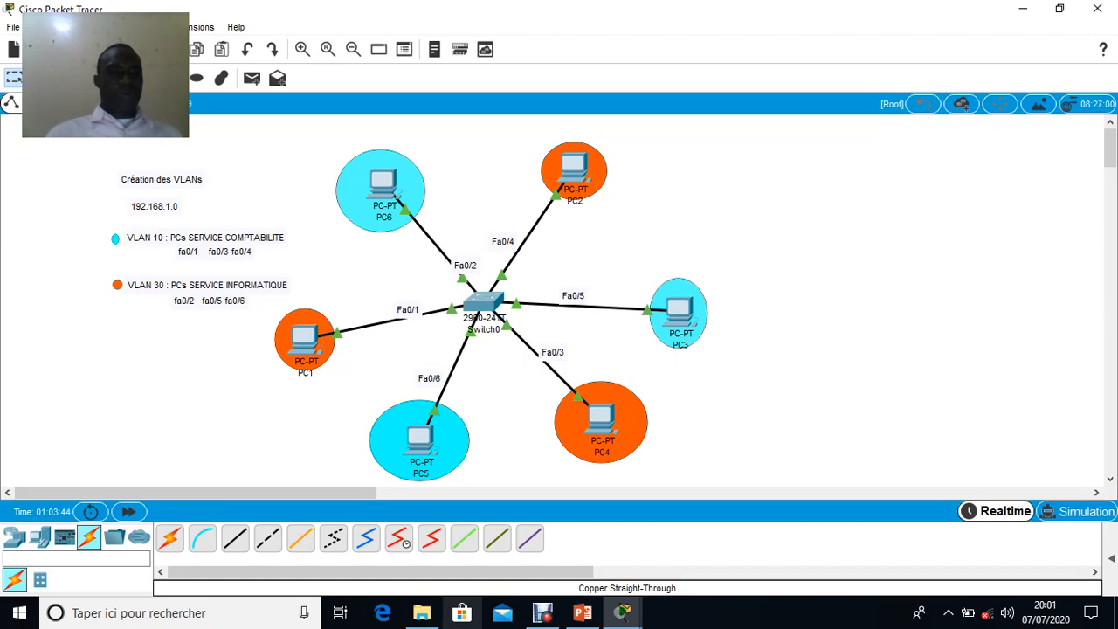
click(206, 238)
key(Escape)
Change the VLAN number in the SERVICE INFORMATIQUE legend label to 40
click(166, 285)
click(161, 284)
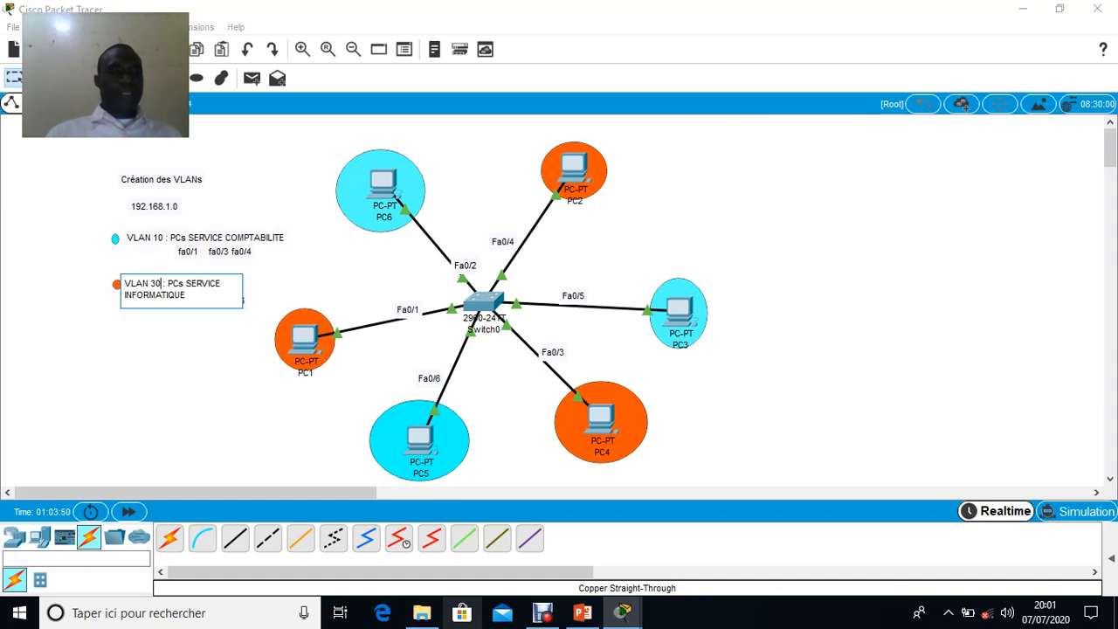
key(BackSpace)
key(BackSpace)
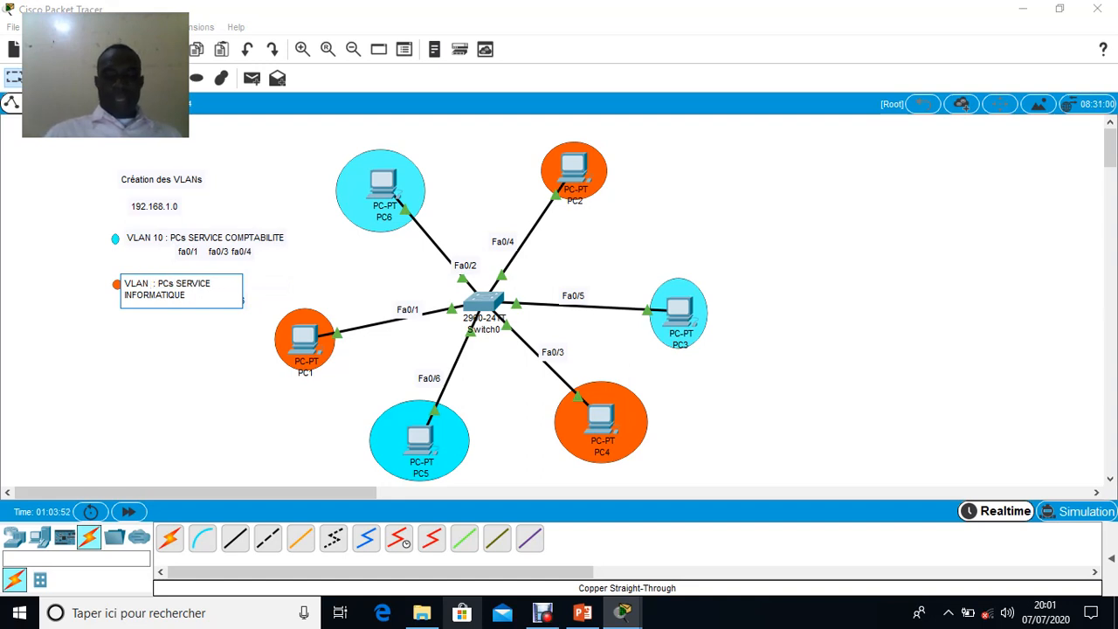
text(40)
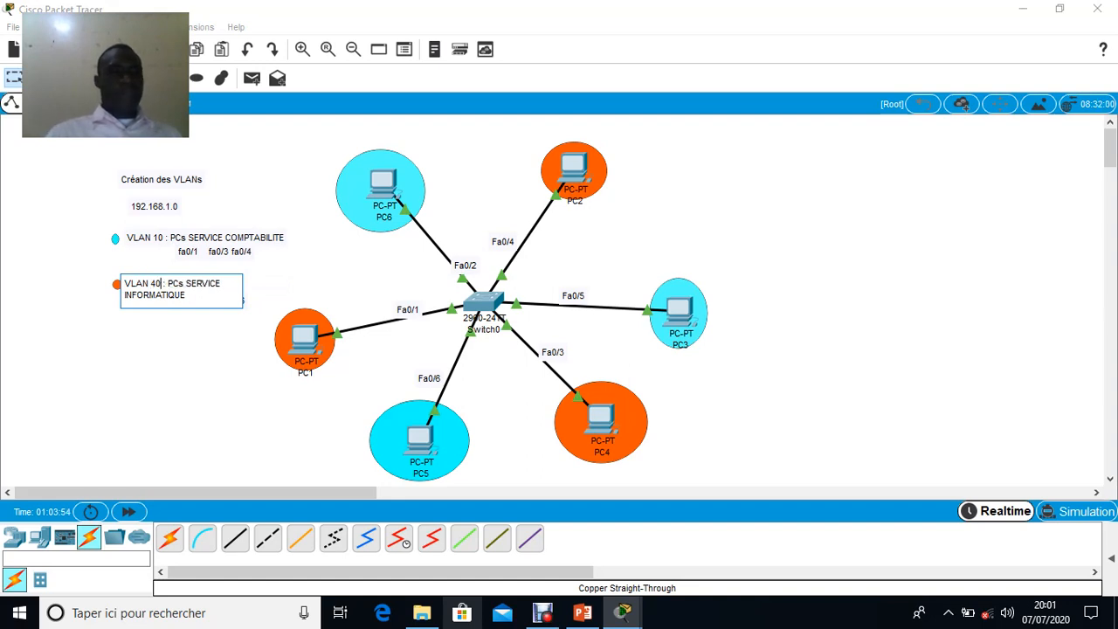
key(Escape)
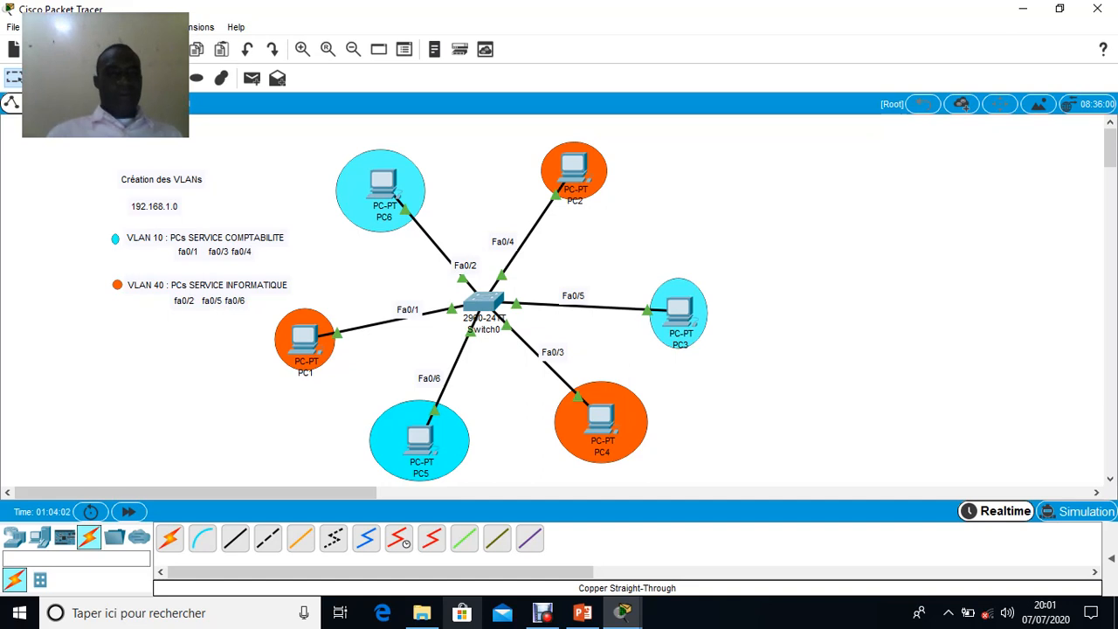
Open Switch0's command line and enter privileged mode with the enable command
click(483, 302)
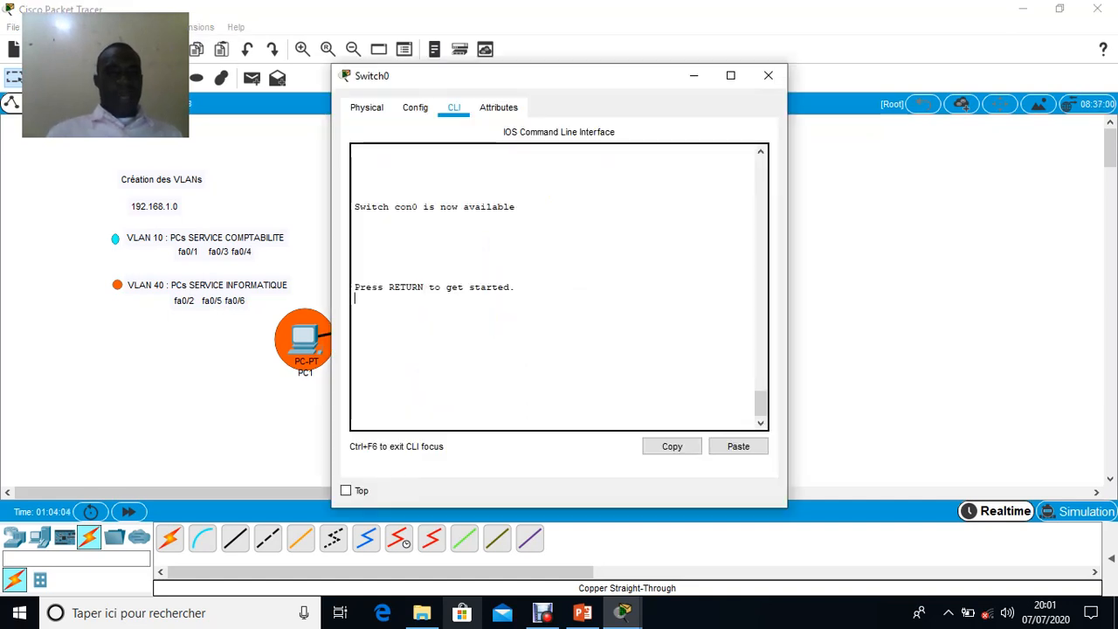
key(Return)
key(Return)
key(Return)
key(Return)
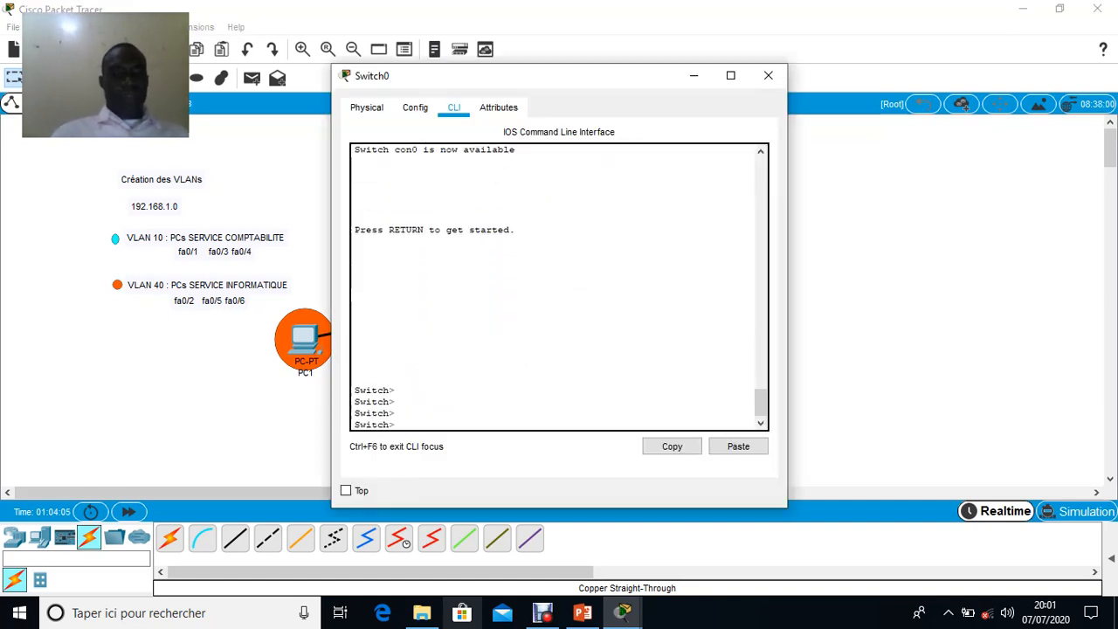
text(en)
key(Tab)
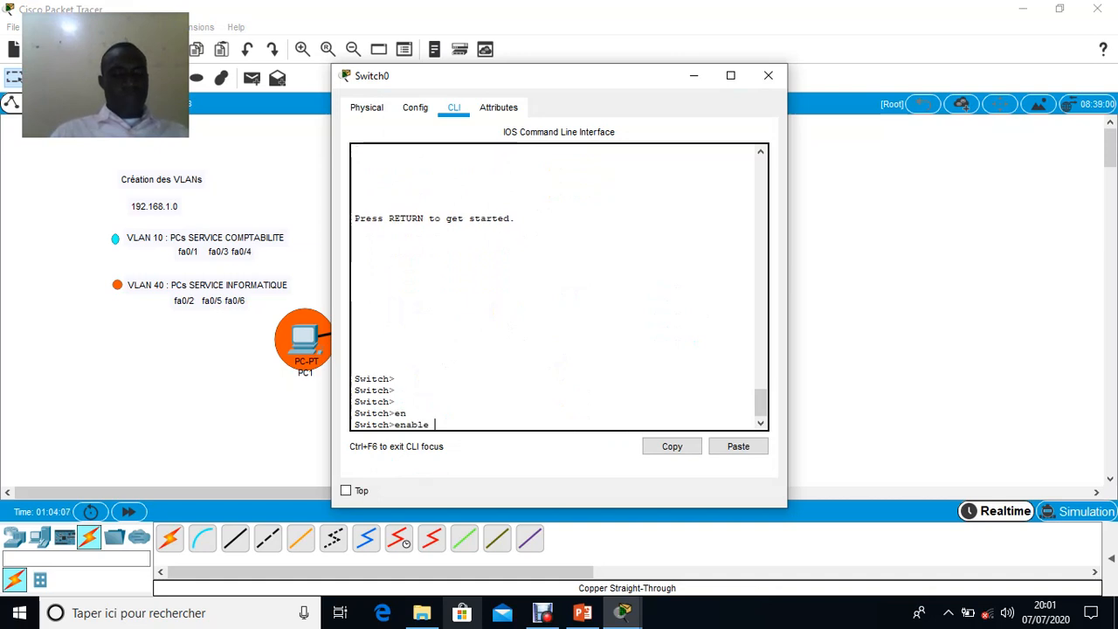
key(Return)
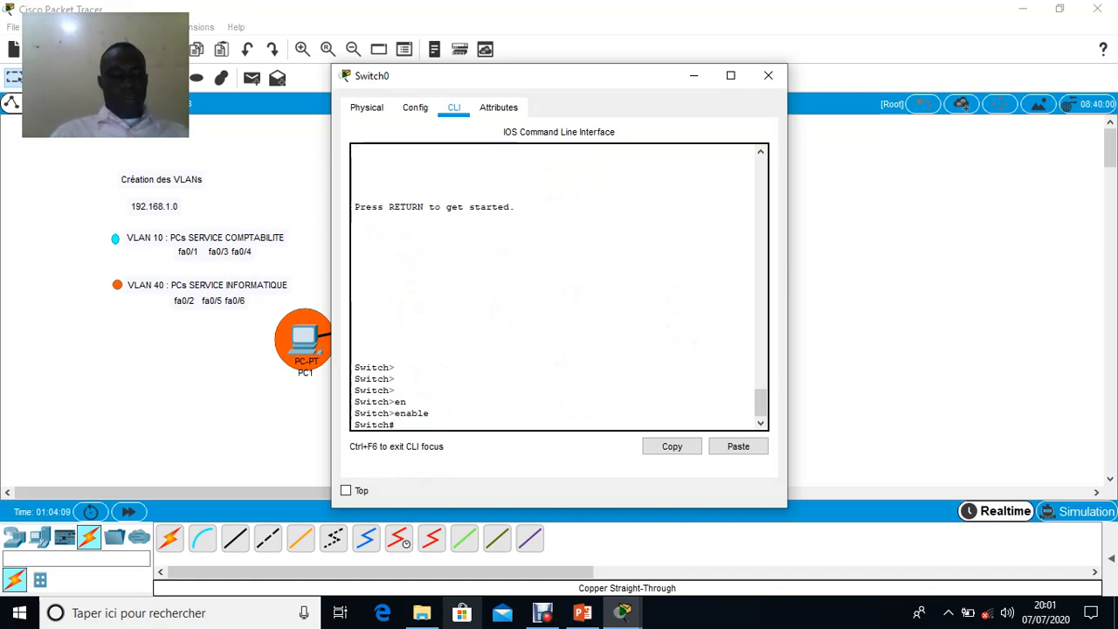
Enter global configuration mode on the switch with config t
text(con)
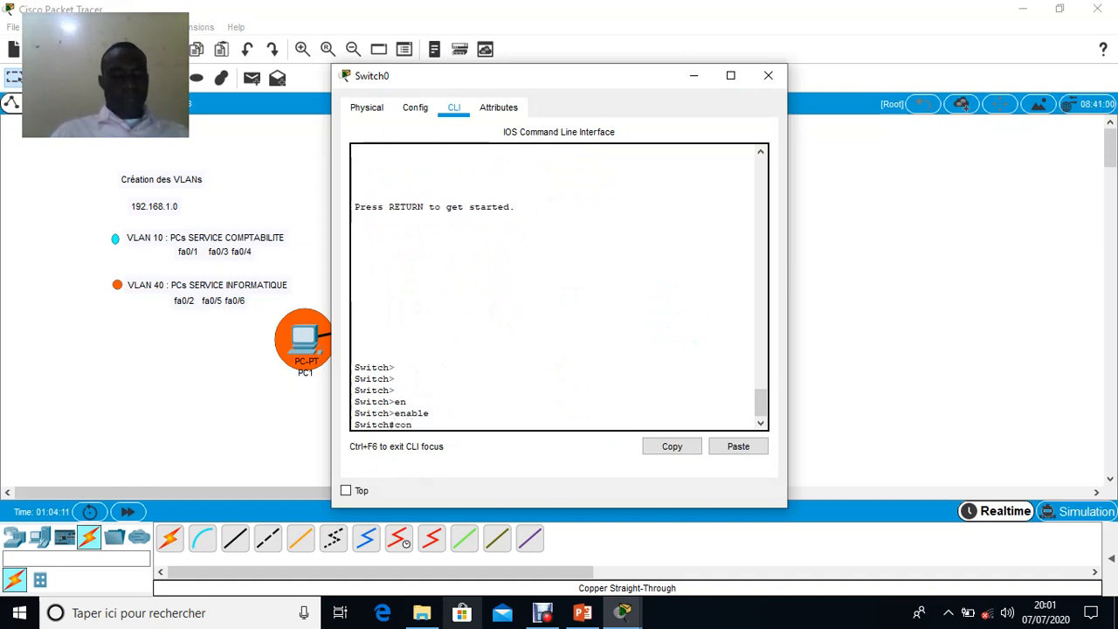
text(fig)
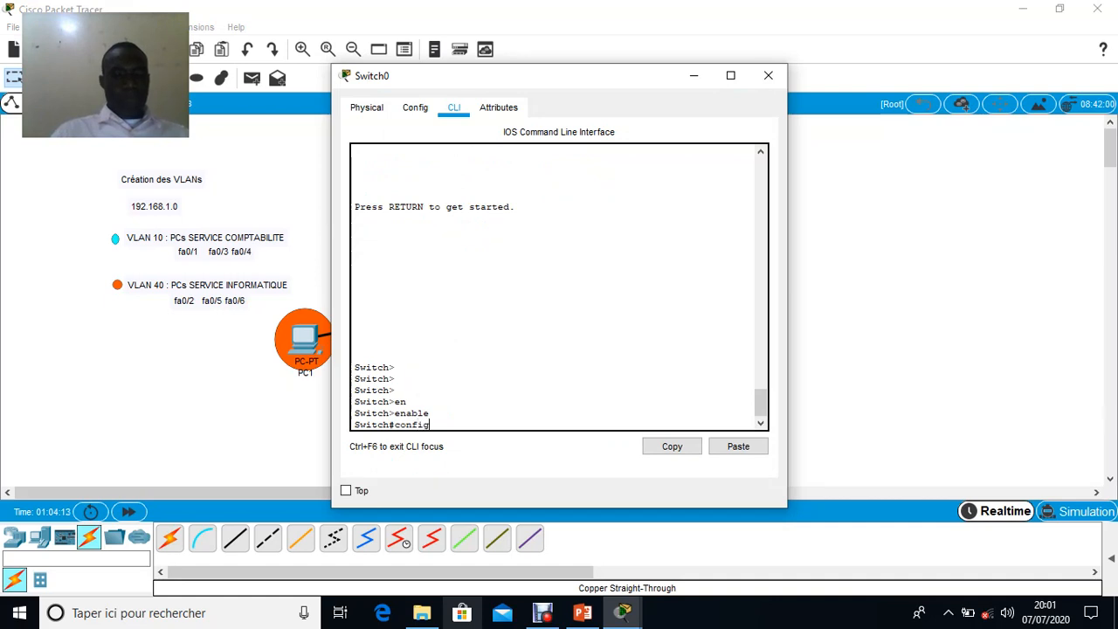
text( t)
key(Return)
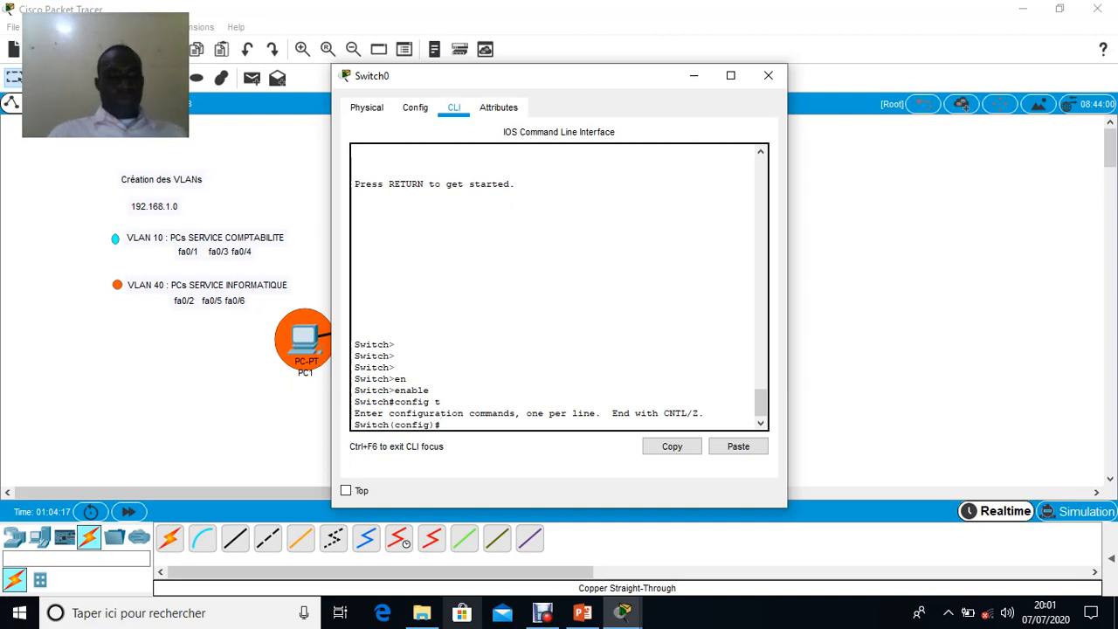
Create VLAN 10 on the switch with the command vlan 10
text(vl)
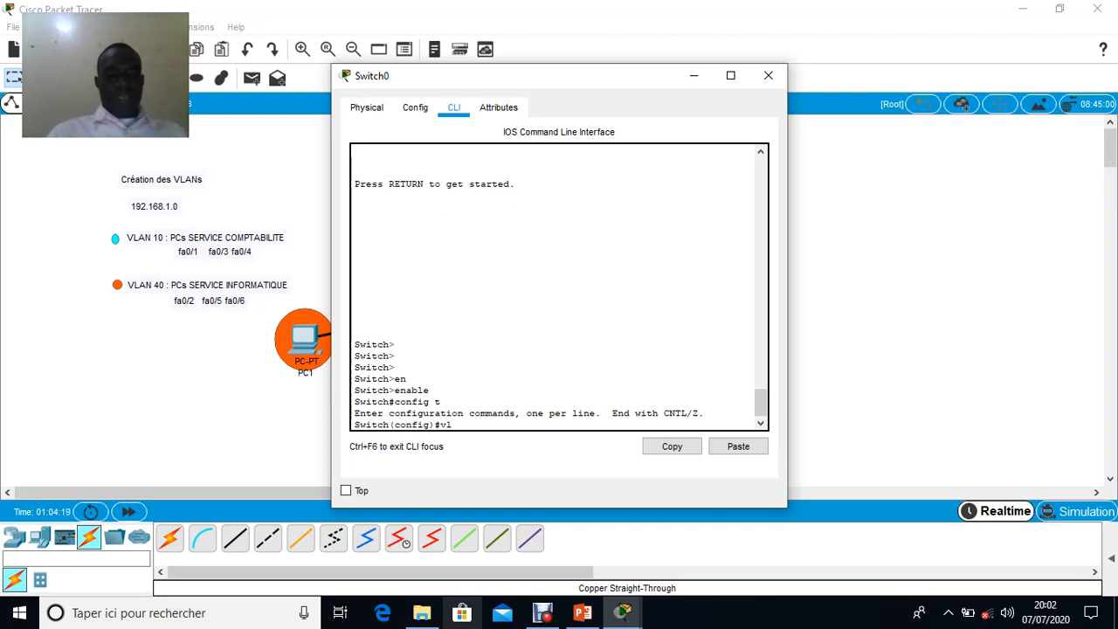
text(an 10)
key(Return)
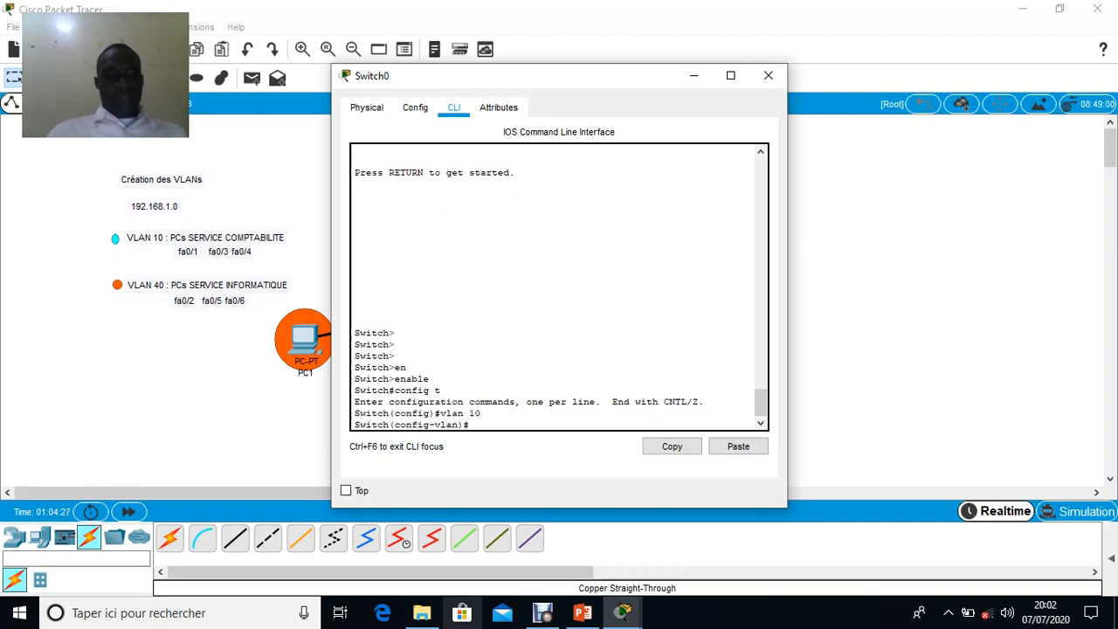
Name VLAN 10 ser_compta and exit back to global configuration mode
text(na)
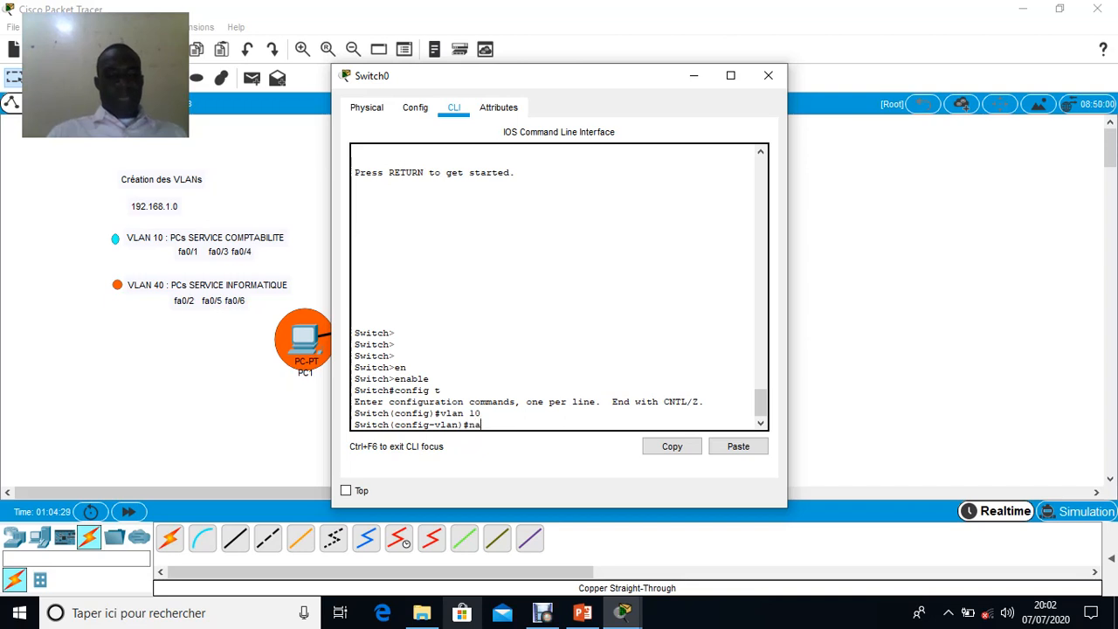
text(me ser)
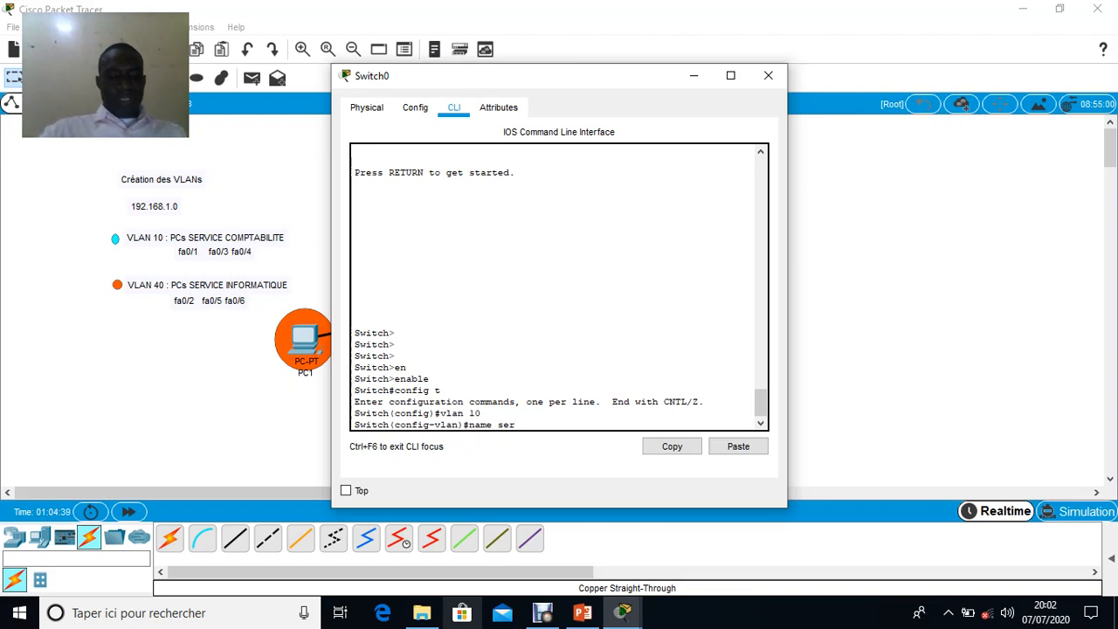
text(ser_compta)
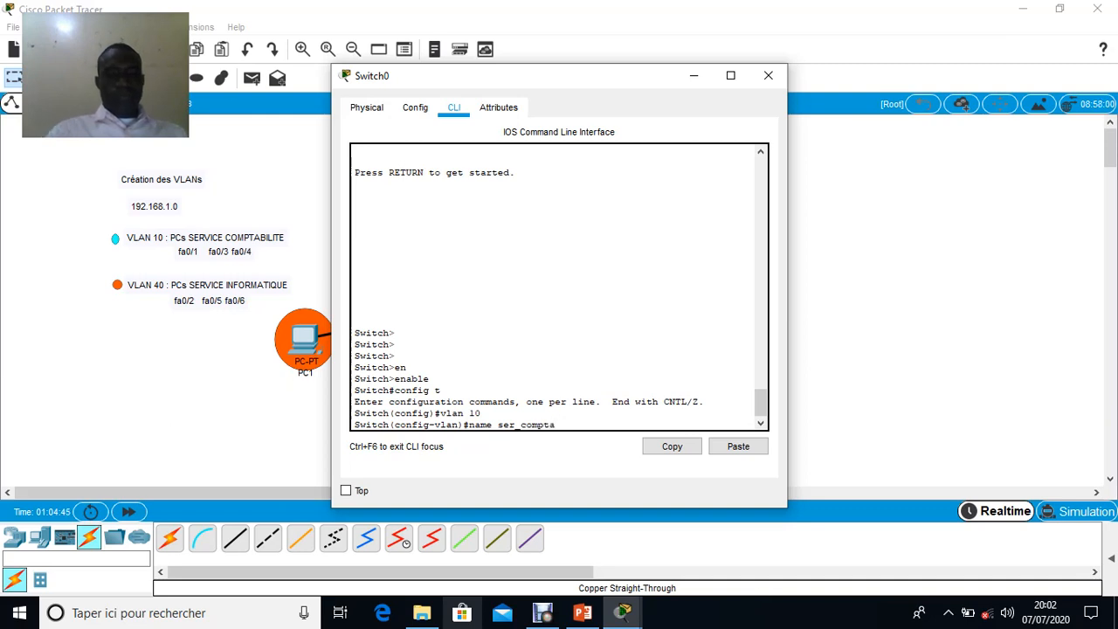
key(Return)
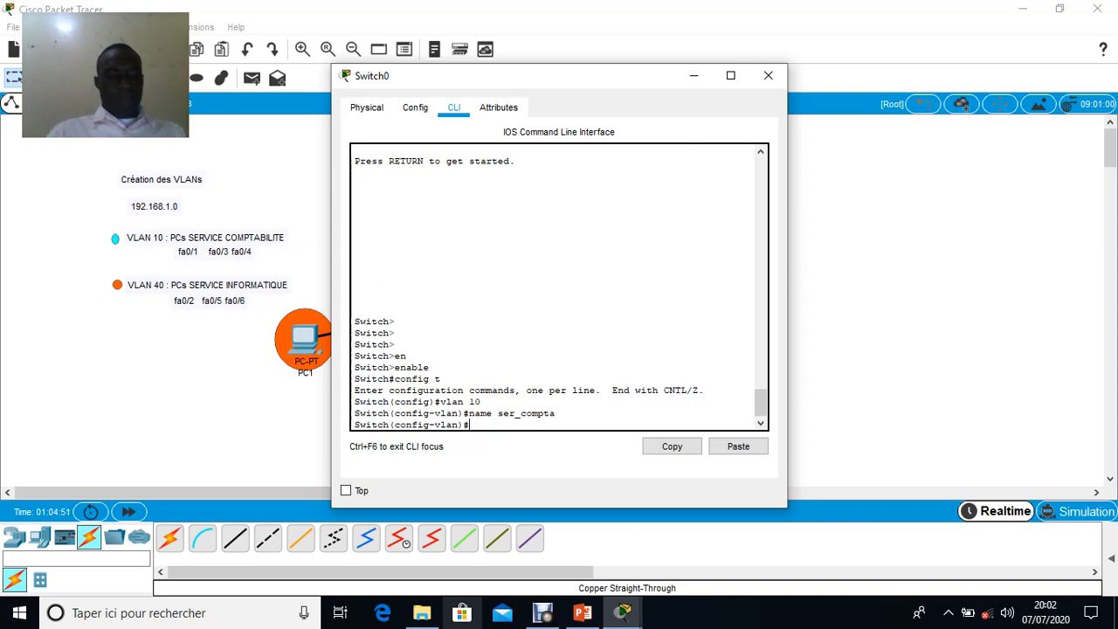
text(exit)
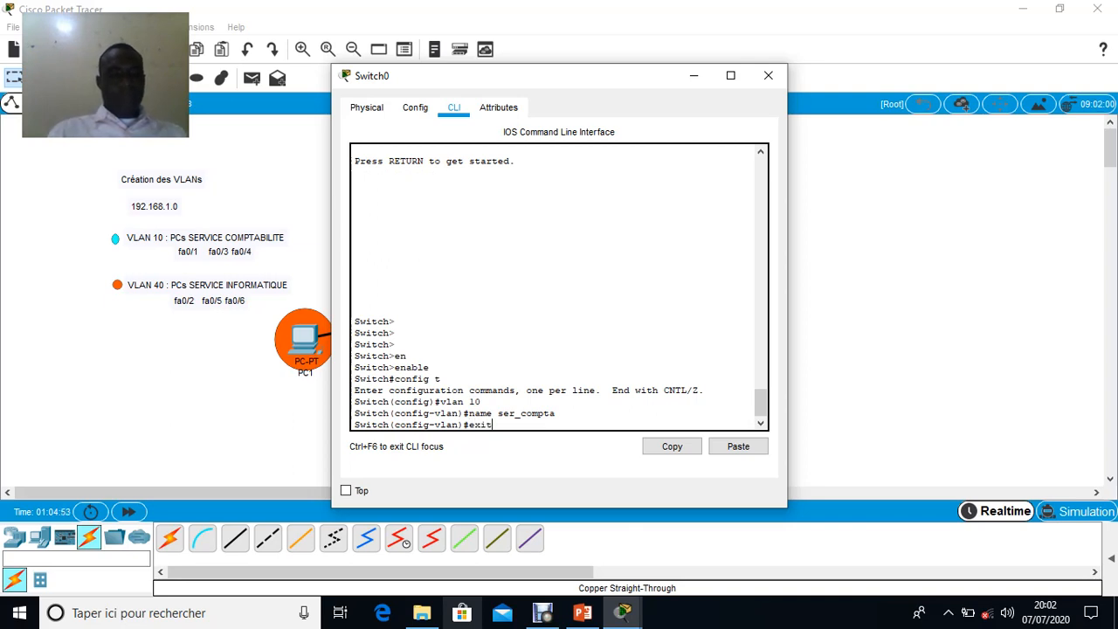
key(Return)
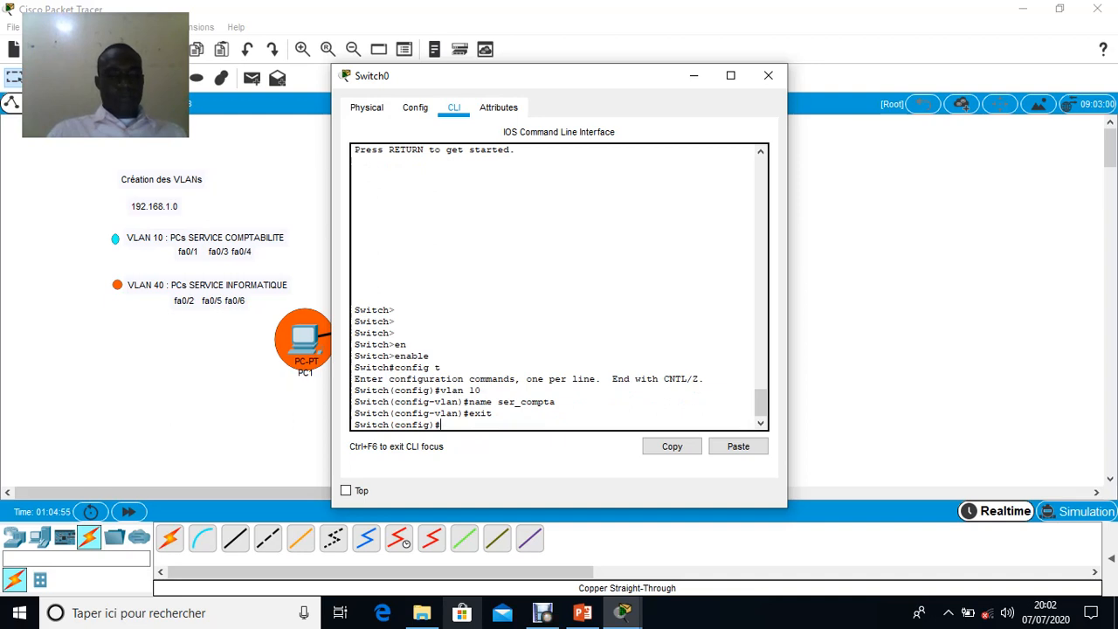
Create VLAN 40 on the switch with the command vlan 40
text(vlan 40)
key(Return)
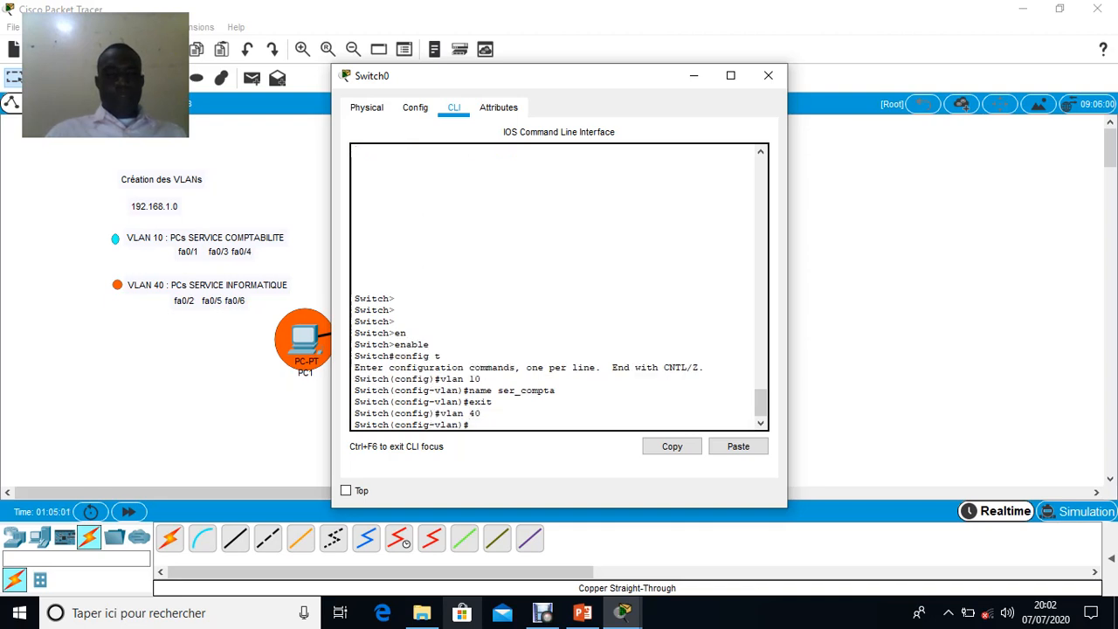
Name VLAN 40 ser_info and exit back to global configuration mode
text(name ser_)
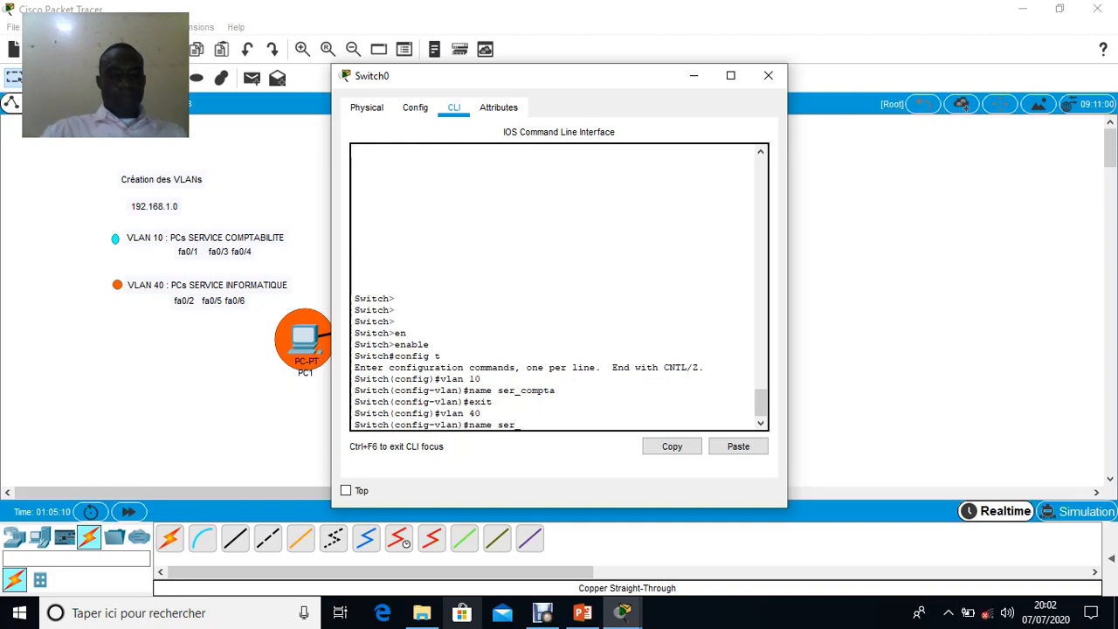
text(info)
key(Return)
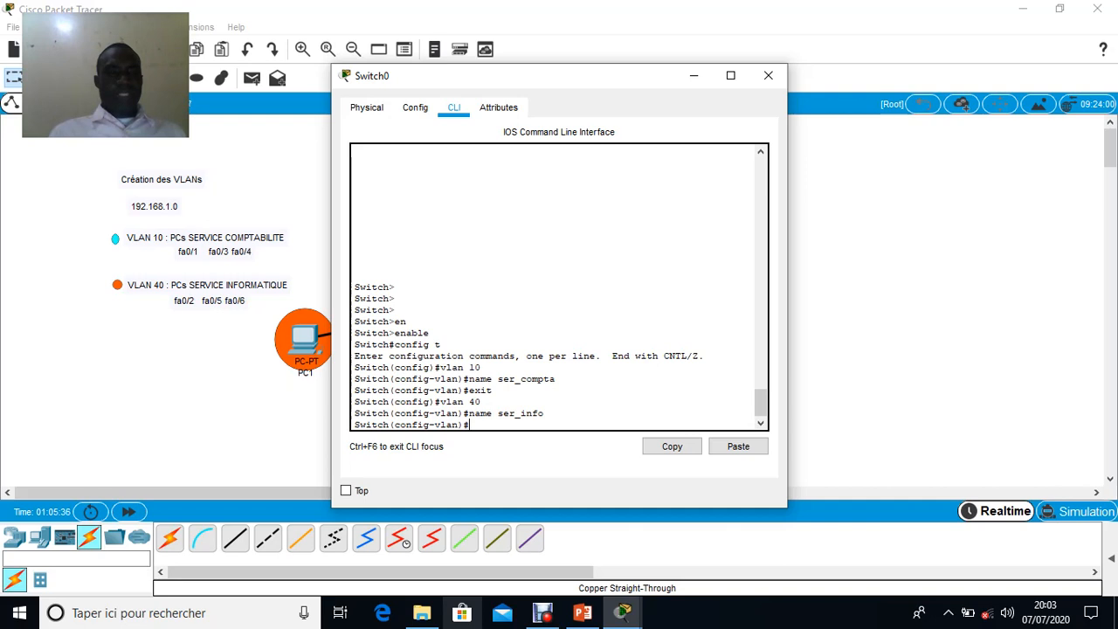
key(Return)
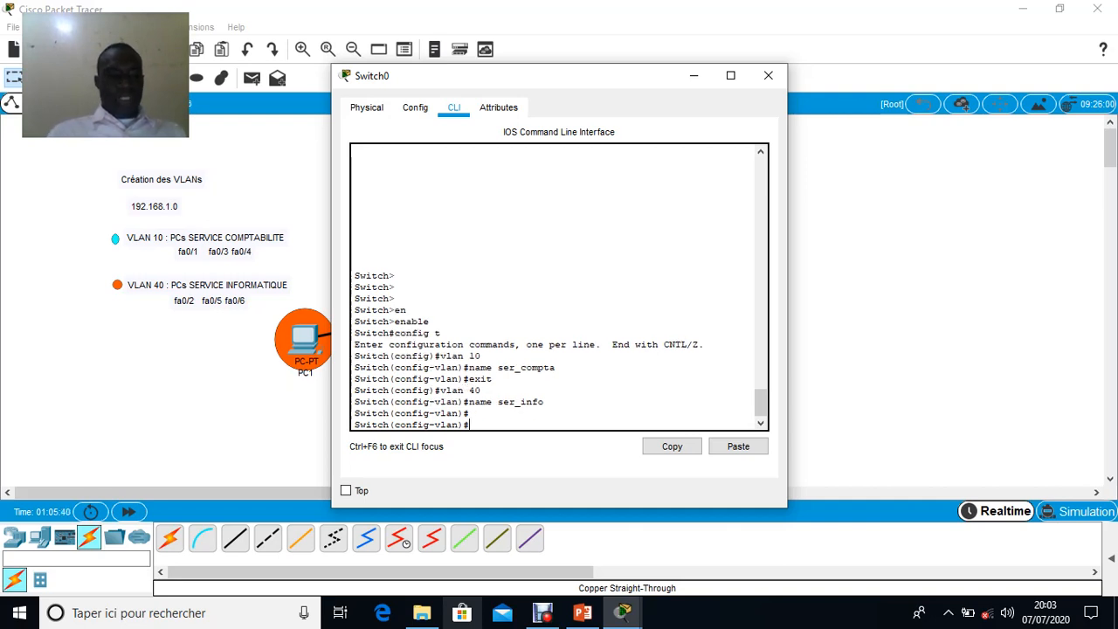
text(vlan)#exit)
key(Return)
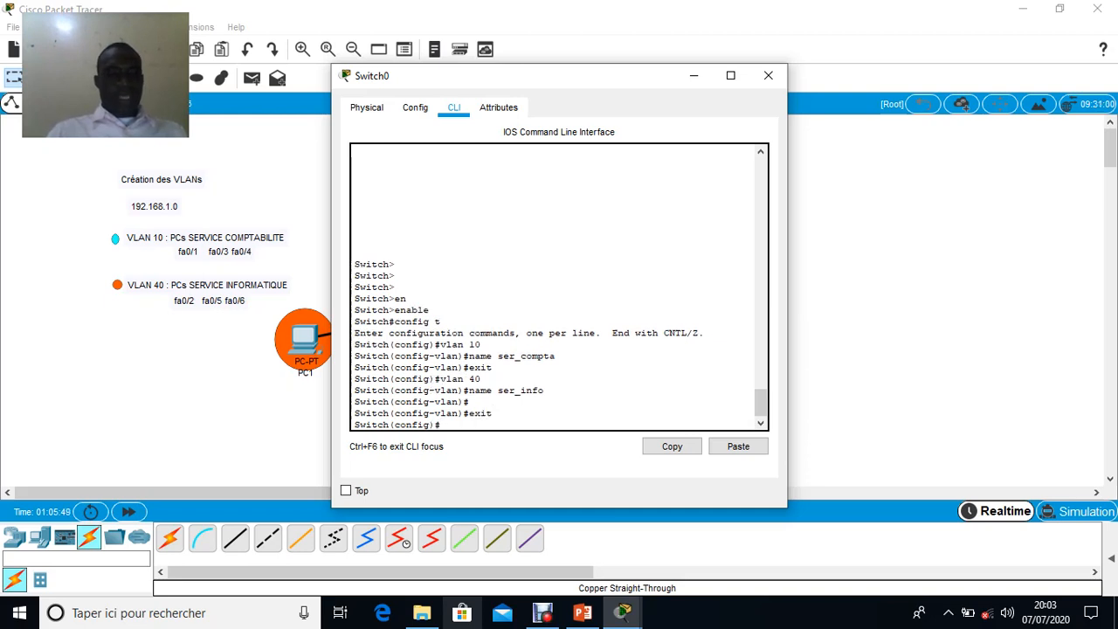
text(sw)
key(Tab)
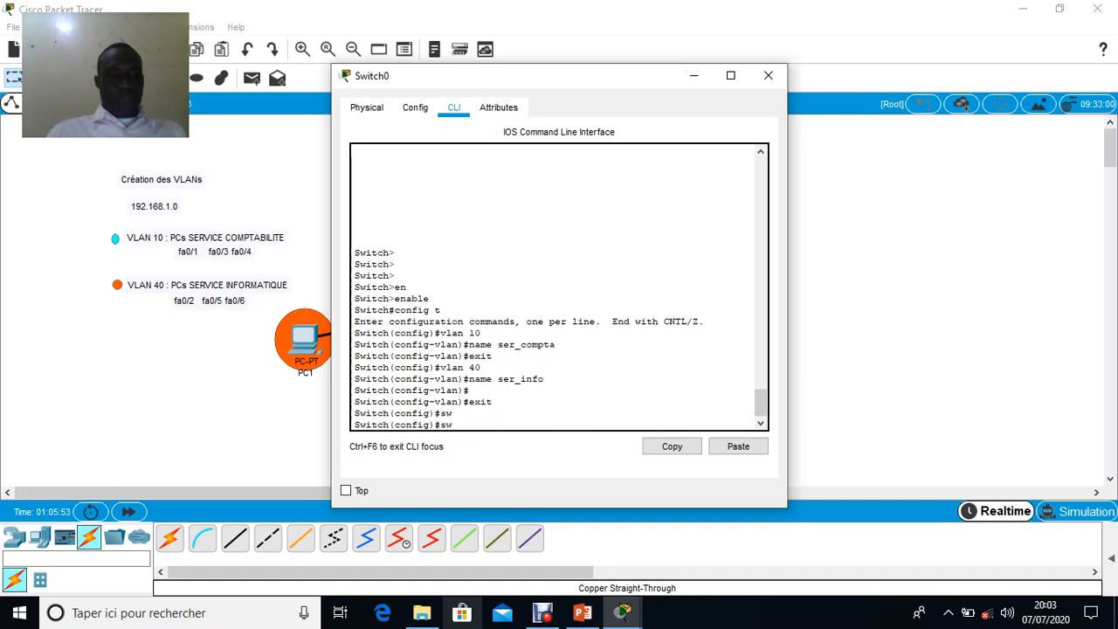
text(i)
key(BackSpace)
key(BackSpace)
key(BackSpace)
Enter interface configuration mode for port fa0/1 with the command interface fa0/1
text(in)
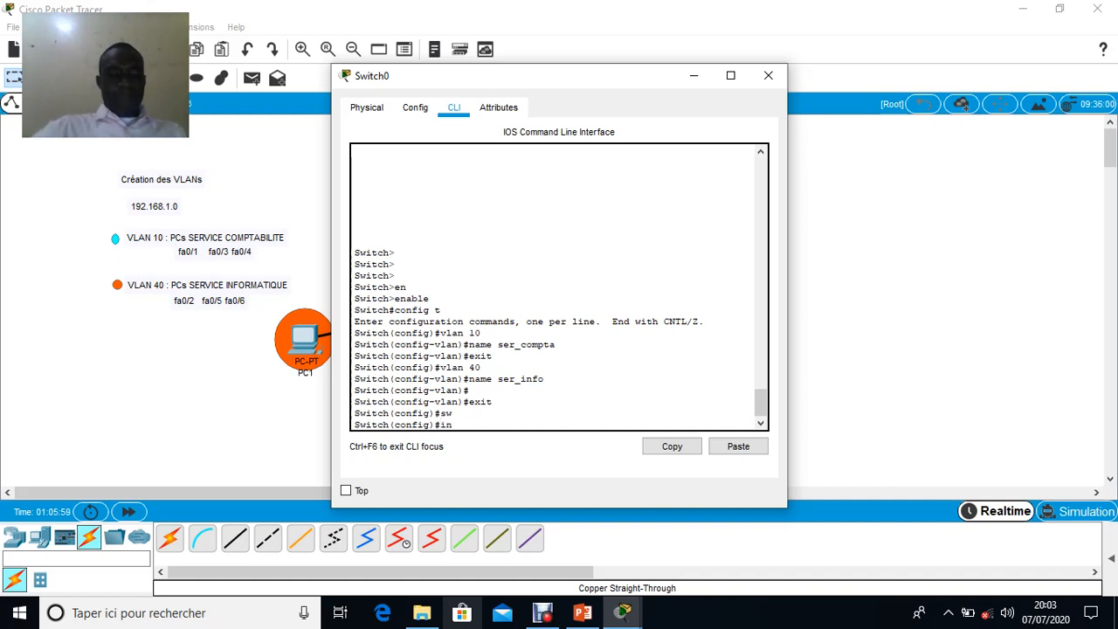
text(ter)
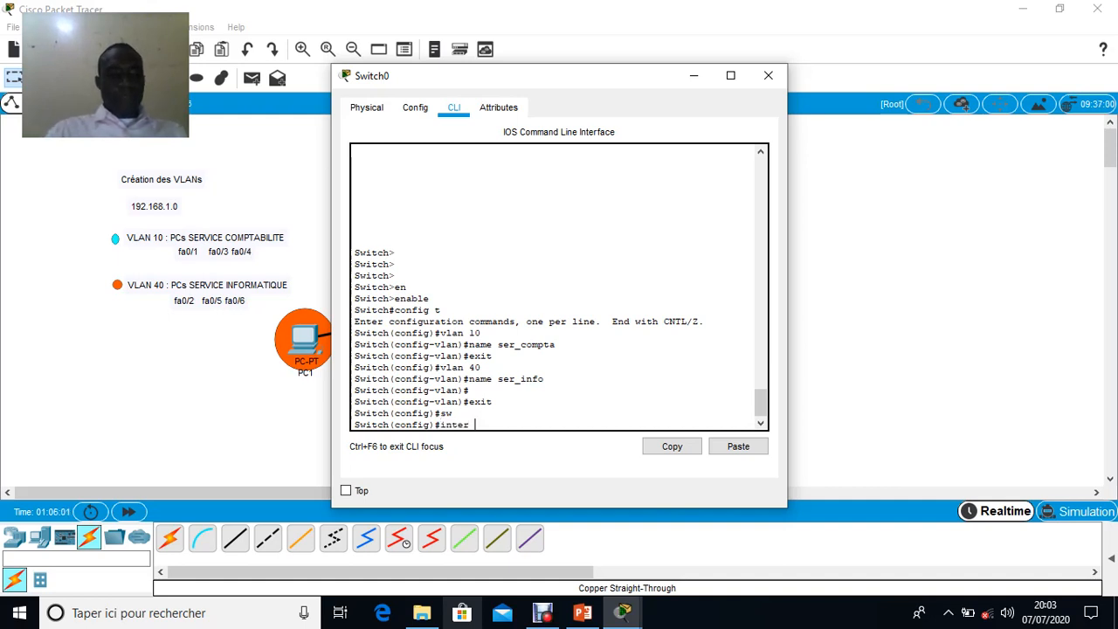
key(Tab)
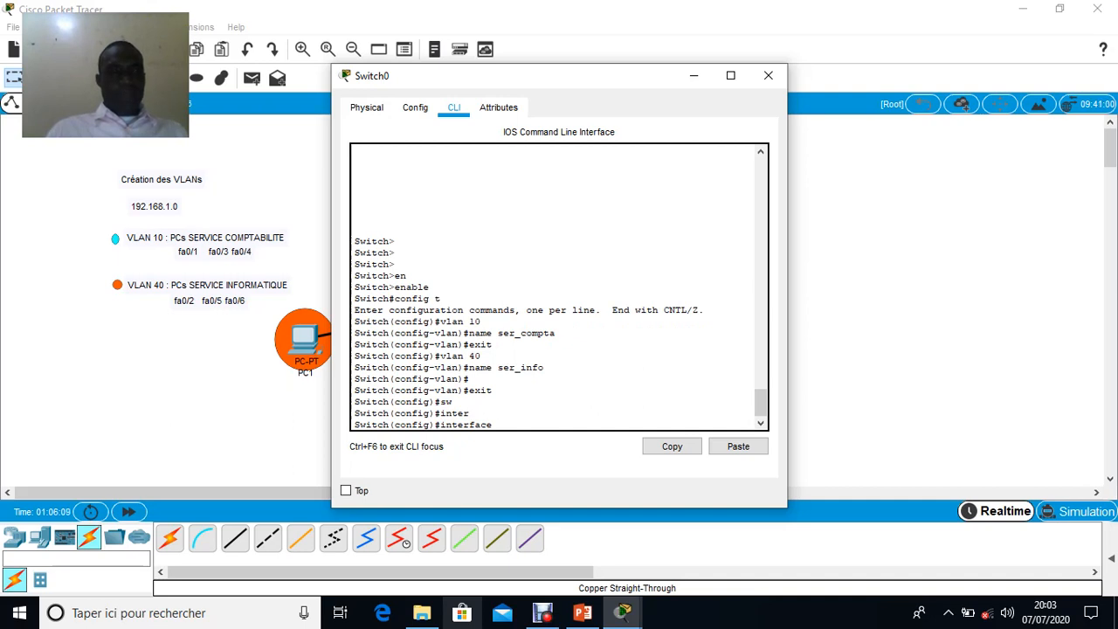
text(f)
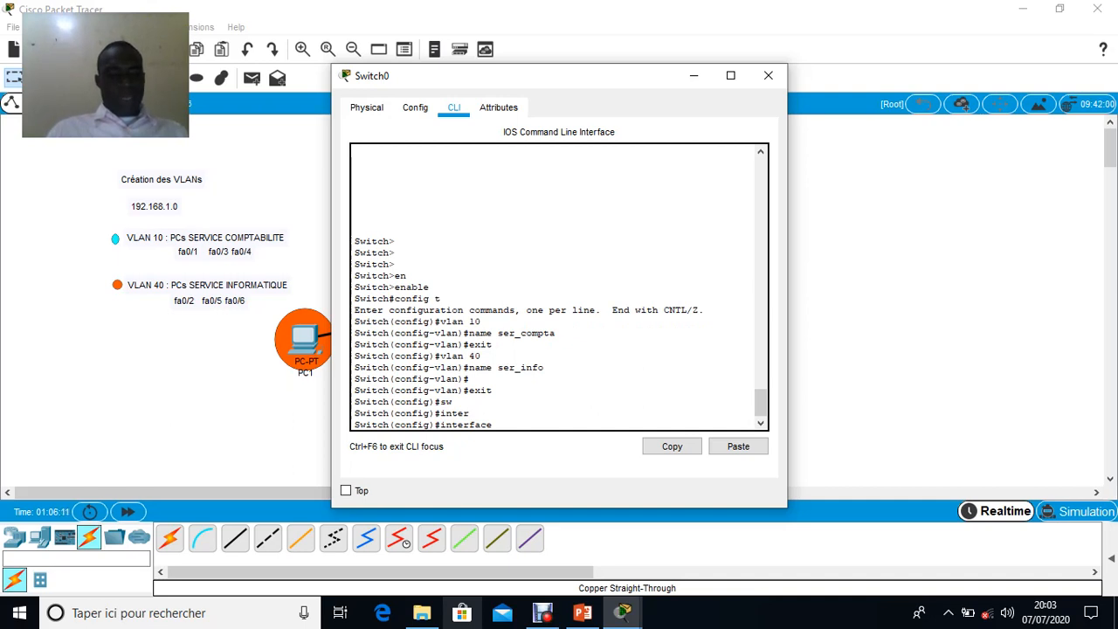
text(a0/1)
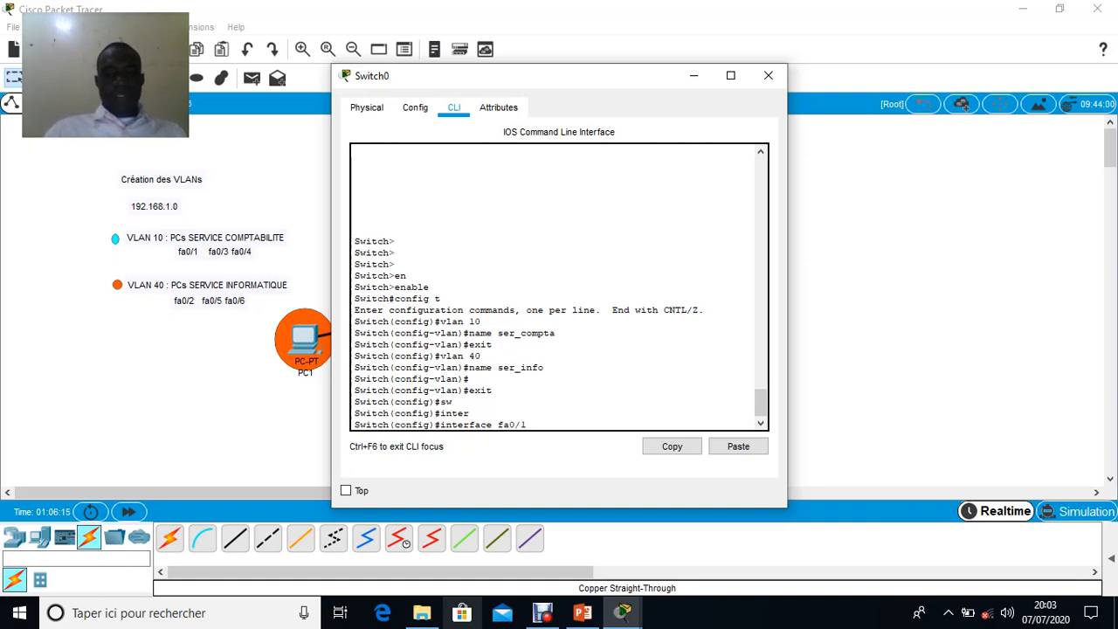
key(Return)
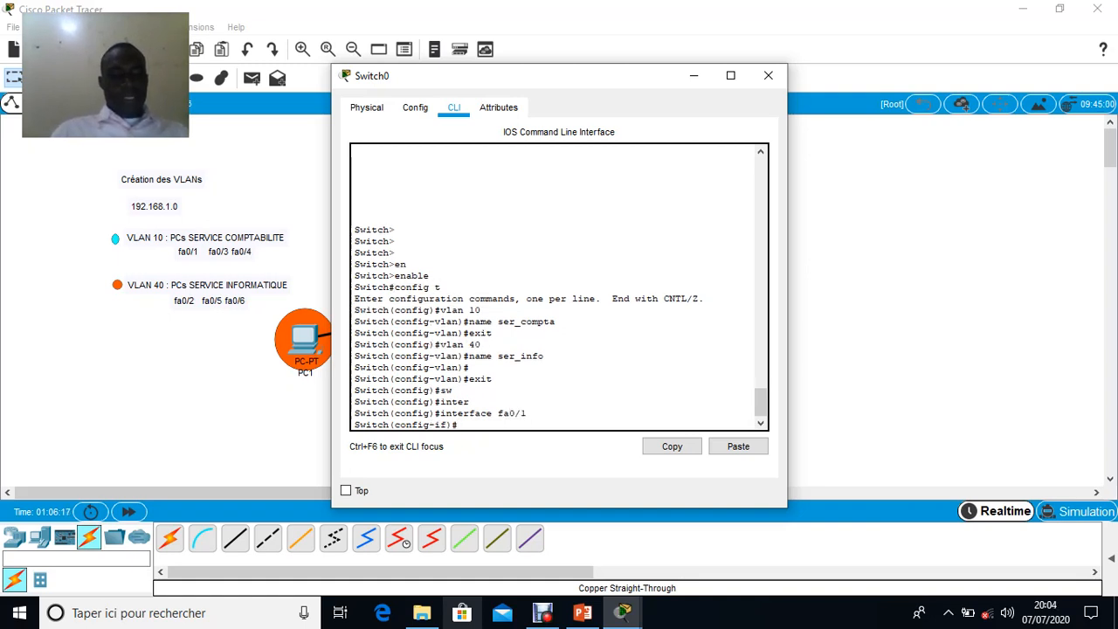
Set port fa0/1 to access mode with the command switchport mode access
text(sw)
key(Tab)
text(mo)
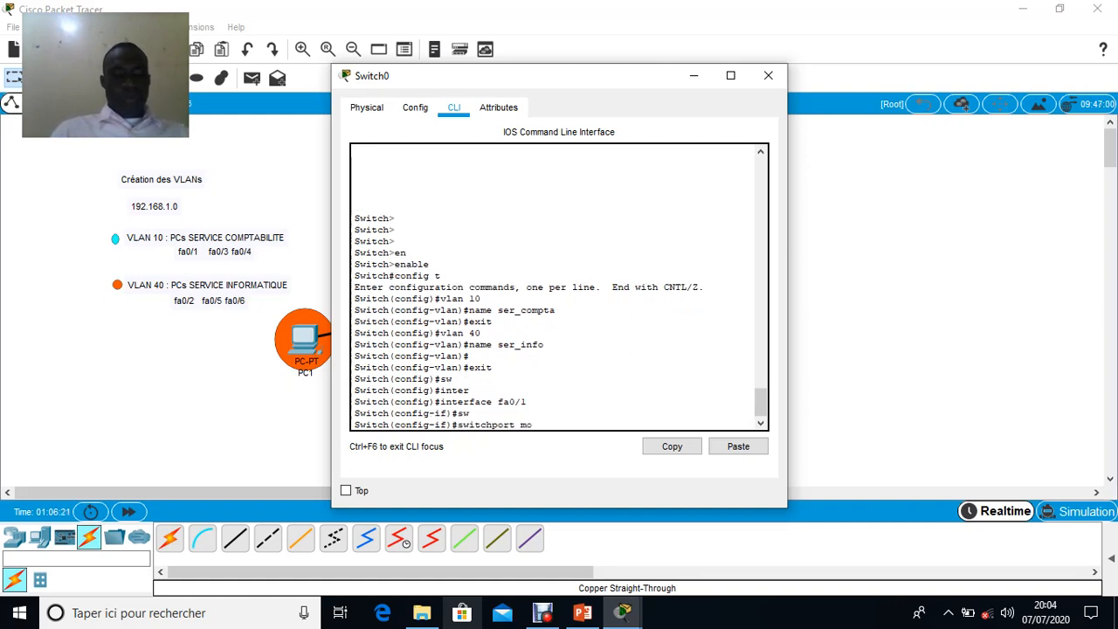
key(Tab)
text(acc)
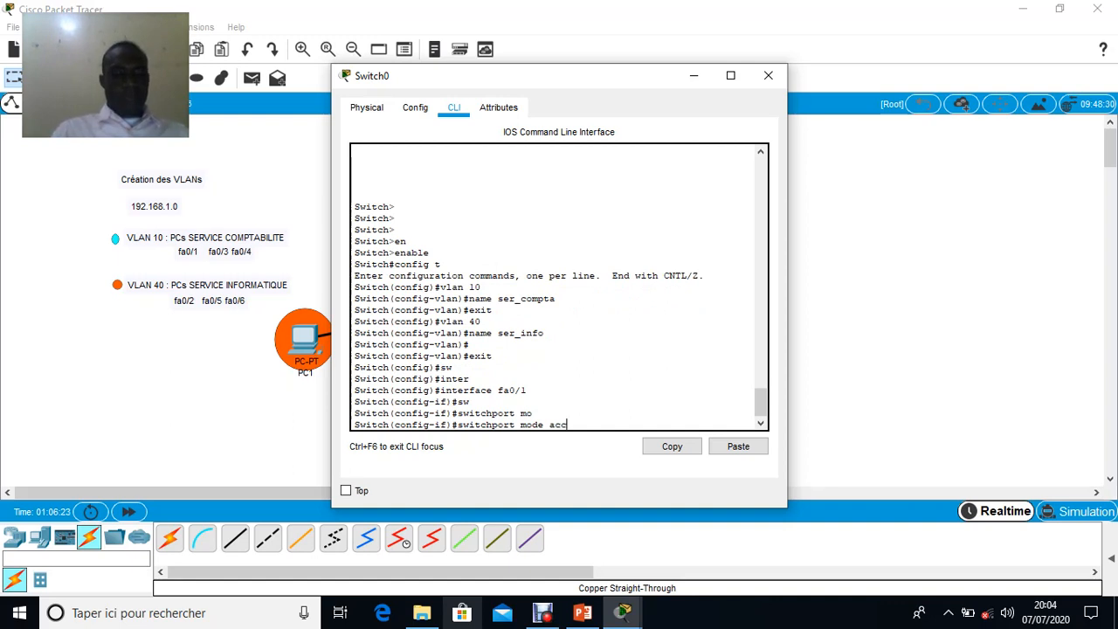
key(Tab)
key(Return)
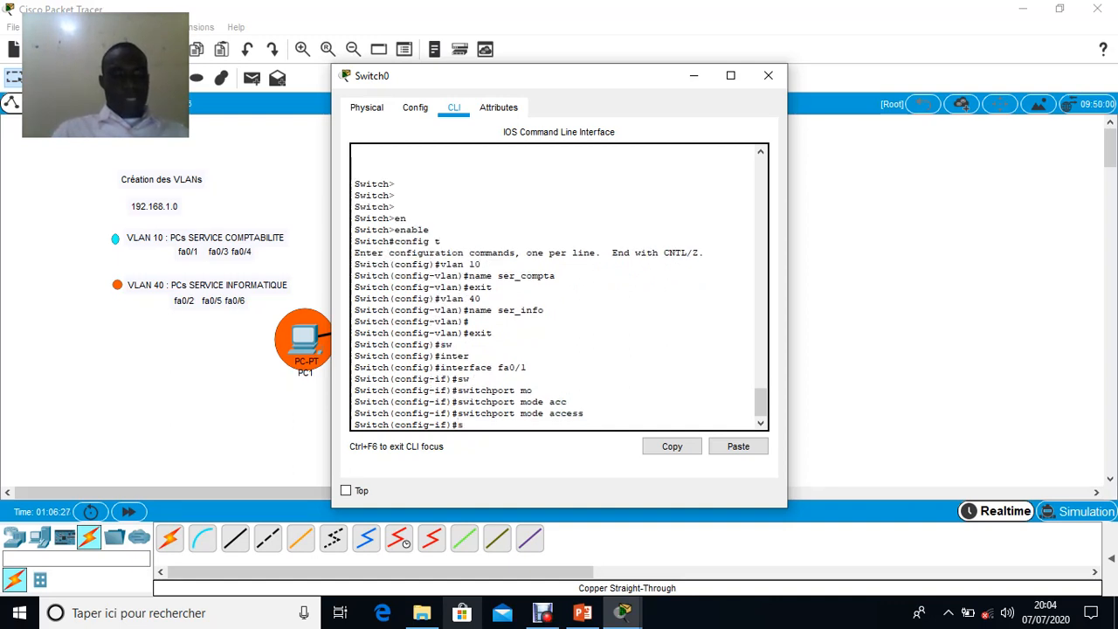
Assign port fa0/1 to VLAN 10 with switchport access vlan 10 and exit back to global configuration mode
text(sw)
key(Tab)
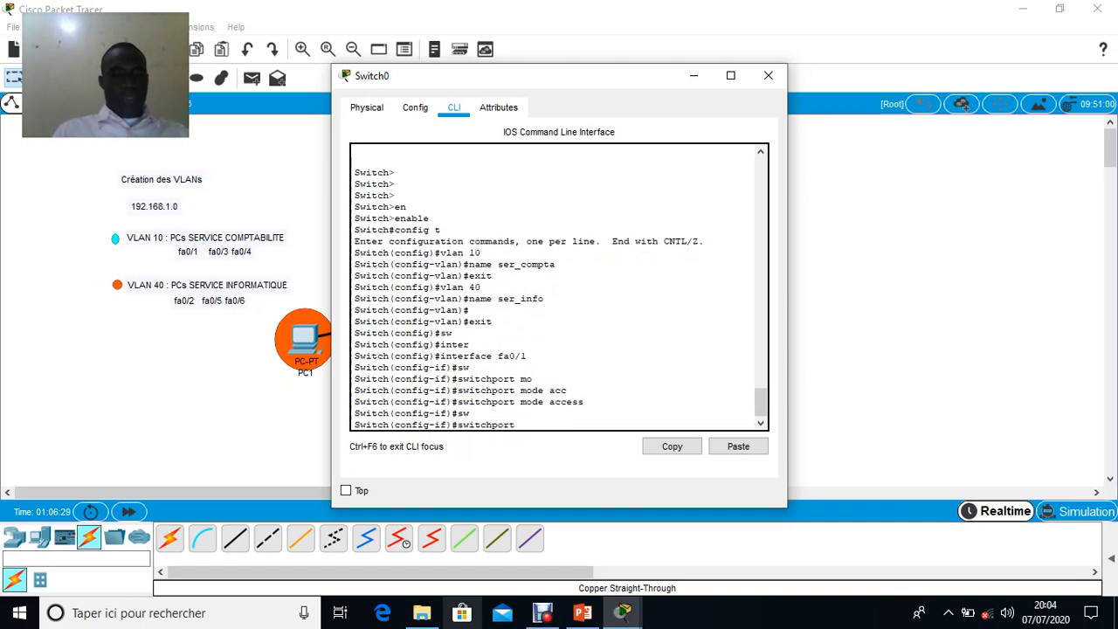
text(acc)
key(Tab)
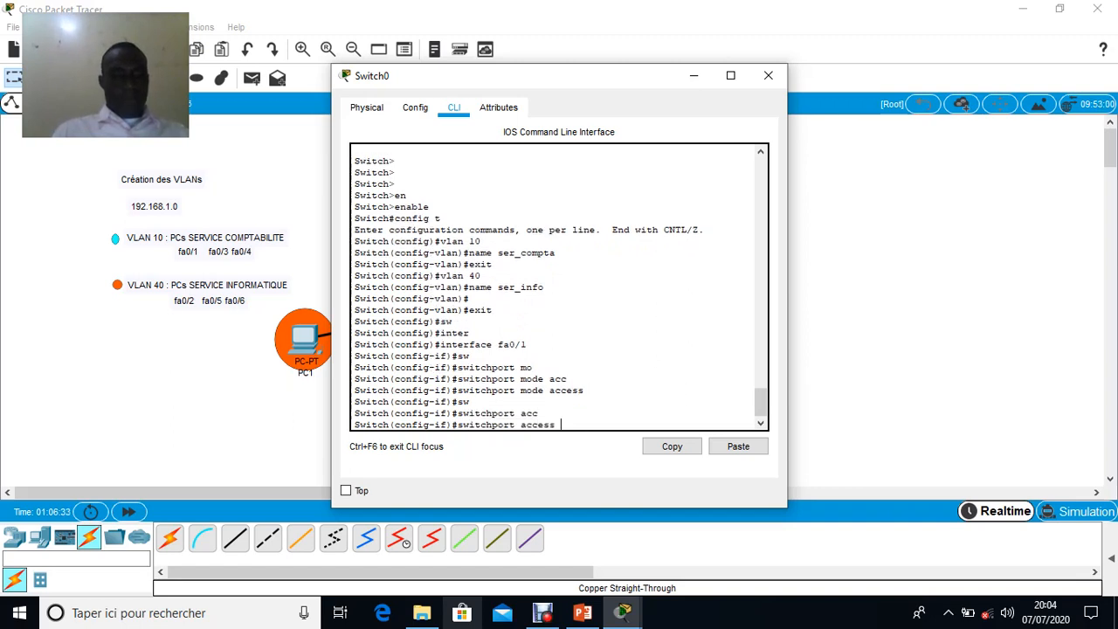
text(vlan 10)
key(Return)
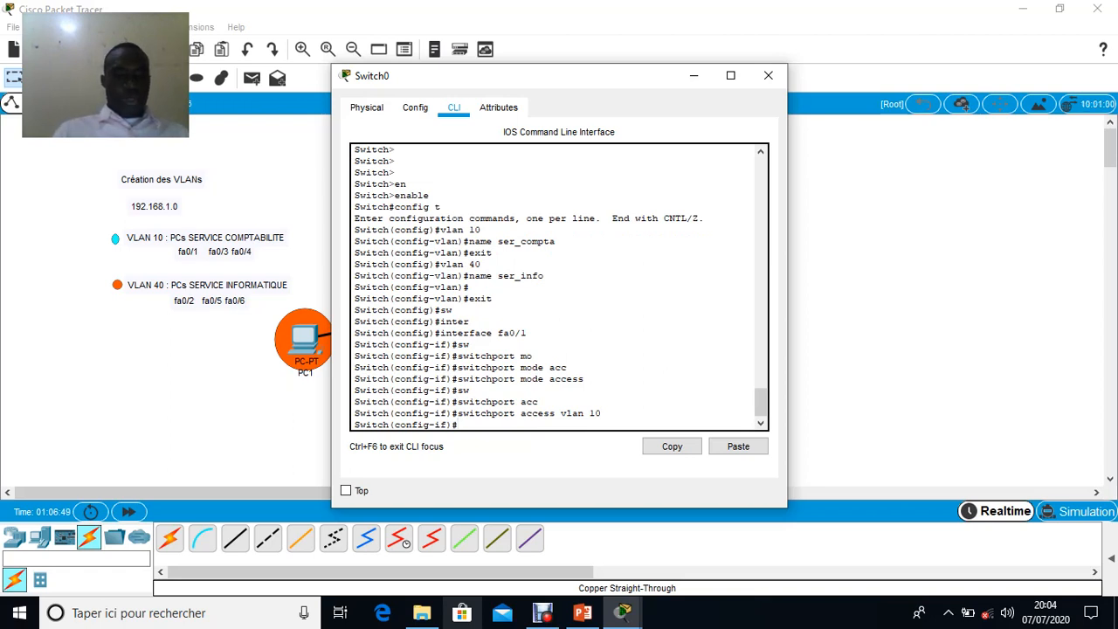
text(exit)
key(Return)
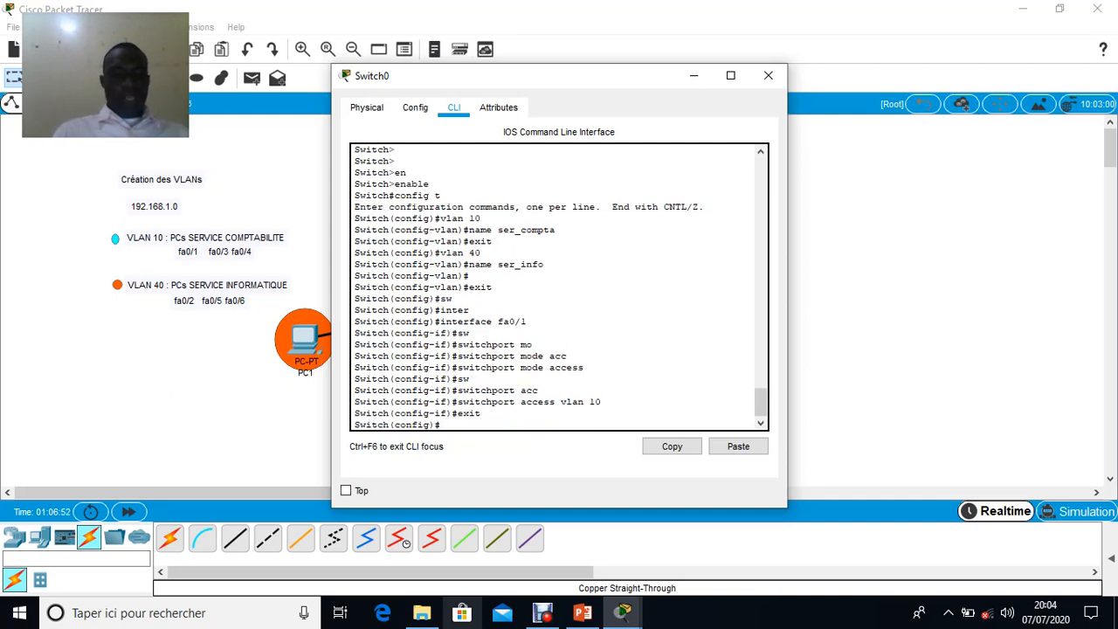
Enter interface configuration mode for port fa0/3 with the command interface fa0/3
text(int)
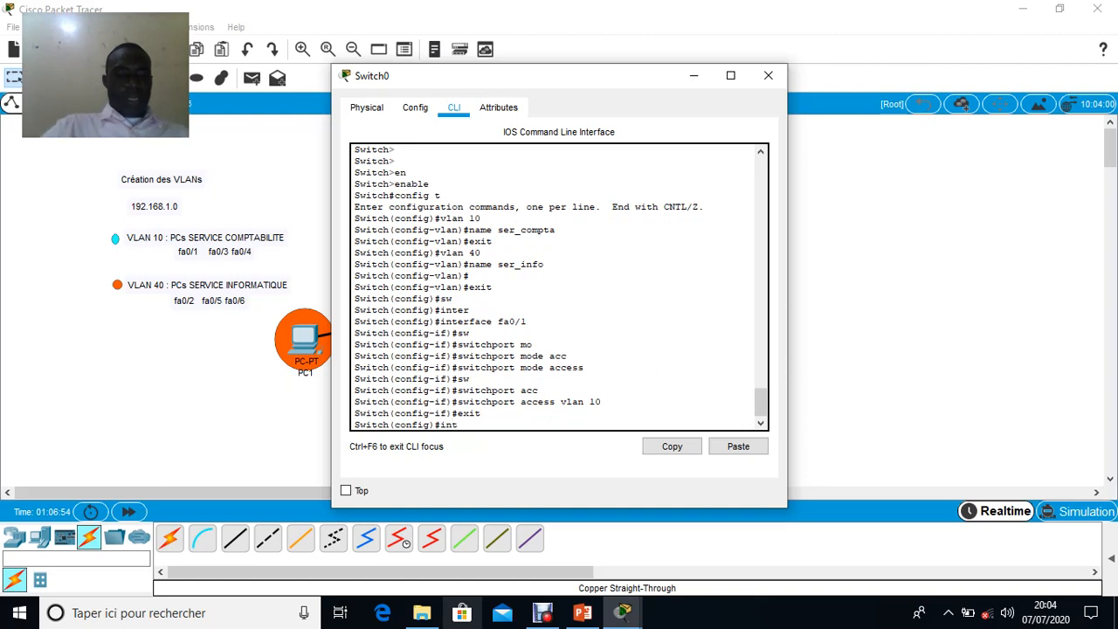
text(erface )
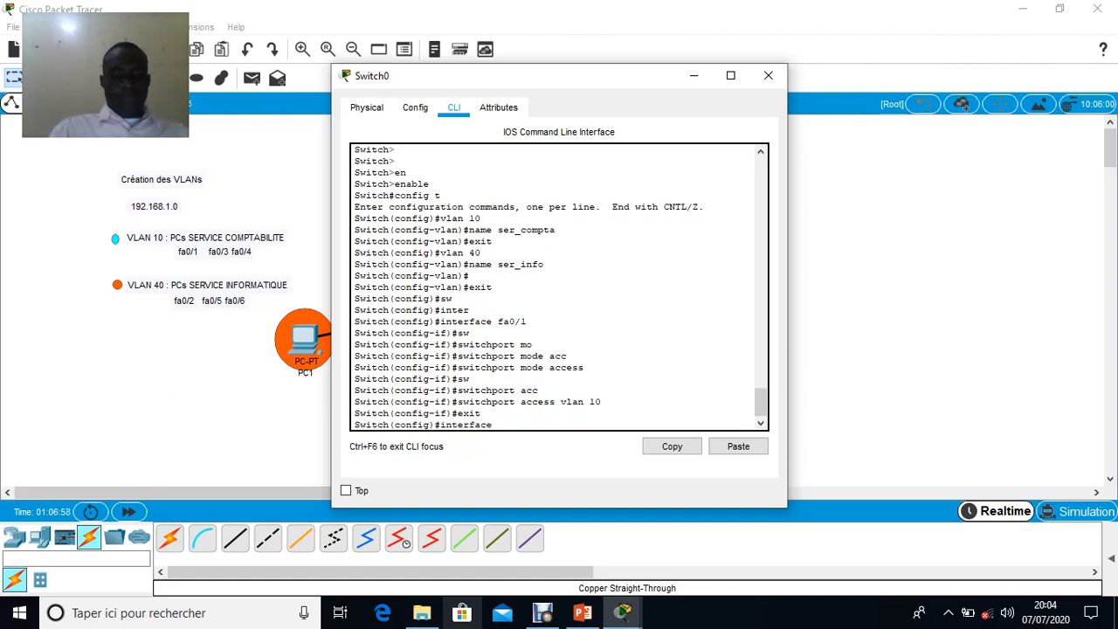
text(fa0/)
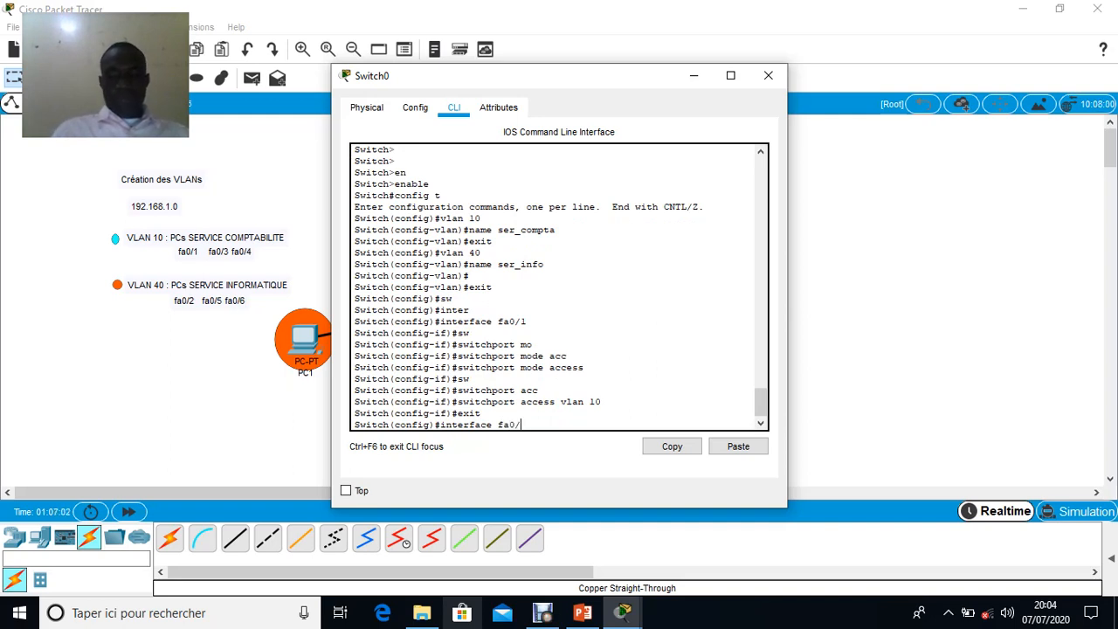
text(3)
key(Return)
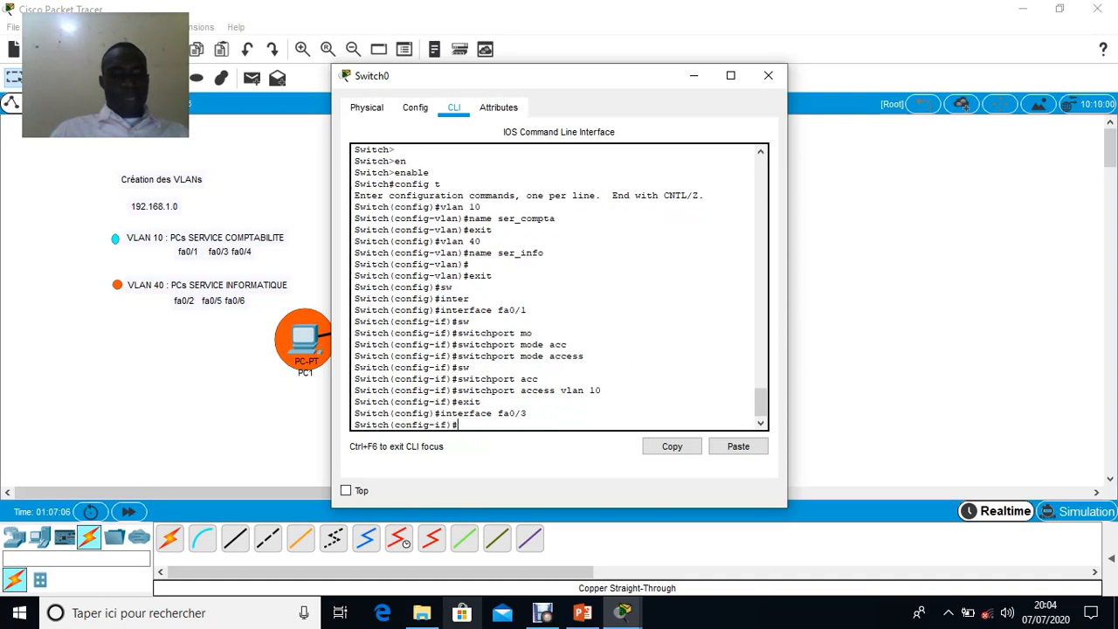
Set port fa0/3 to access mode by reusing the earlier switchport mode access command
key(Up)
key(Up)
key(Up)
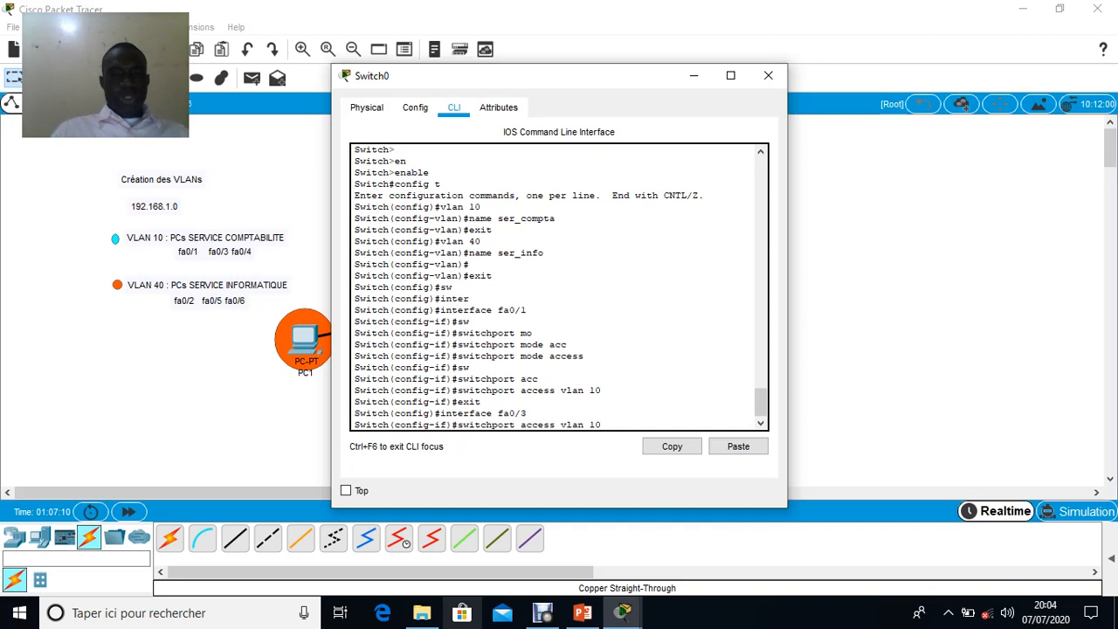
key(Up)
key(Up)
key(Up)
key(Return)
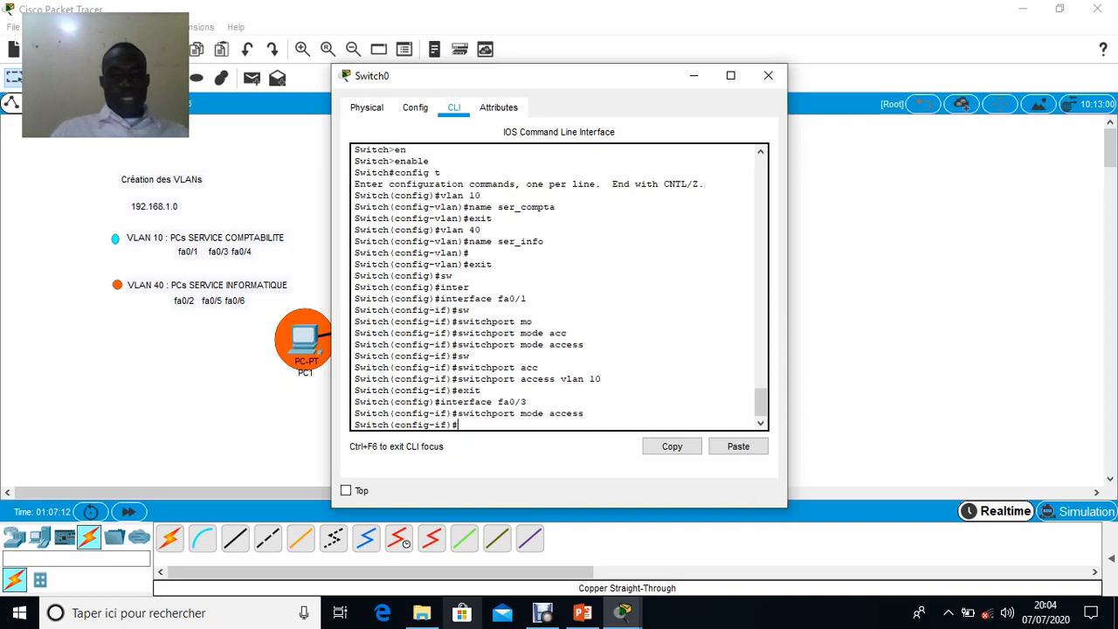
Assign port fa0/3 to VLAN 10 with switchport access vlan 10 and exit back to global configuration mode
key(Up)
key(Up)
key(Up)
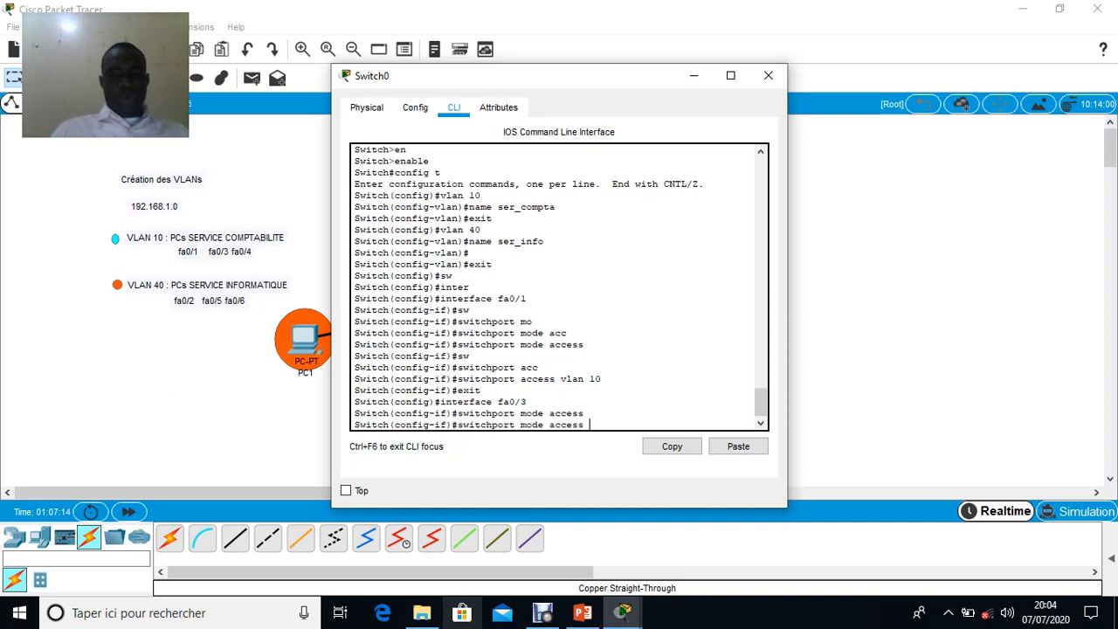
key(Up)
key(Return)
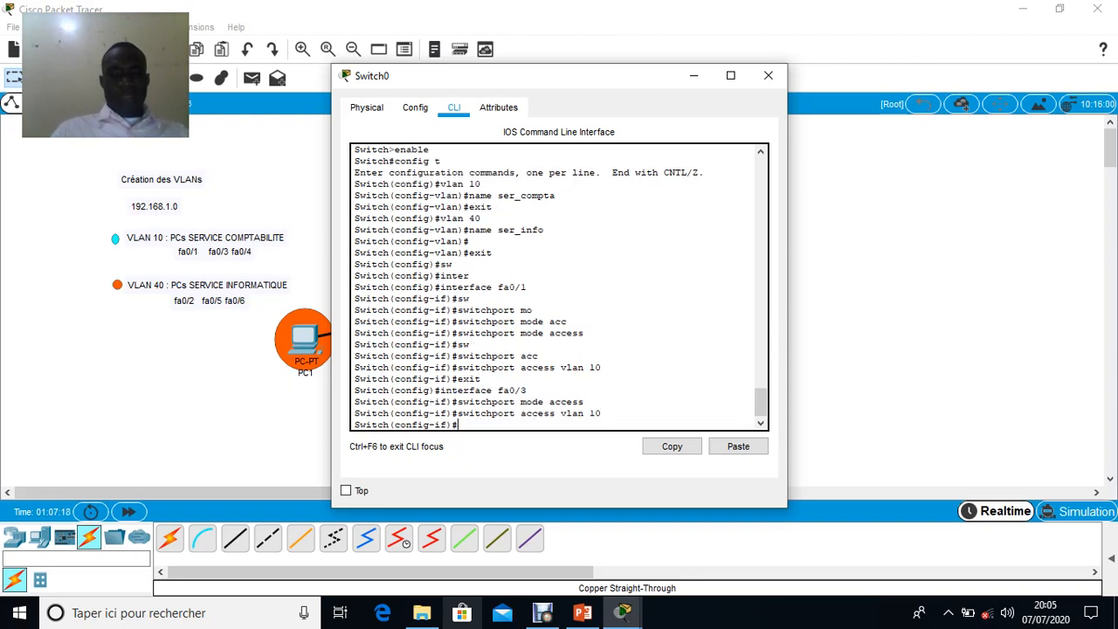
text(exit)
key(Return)
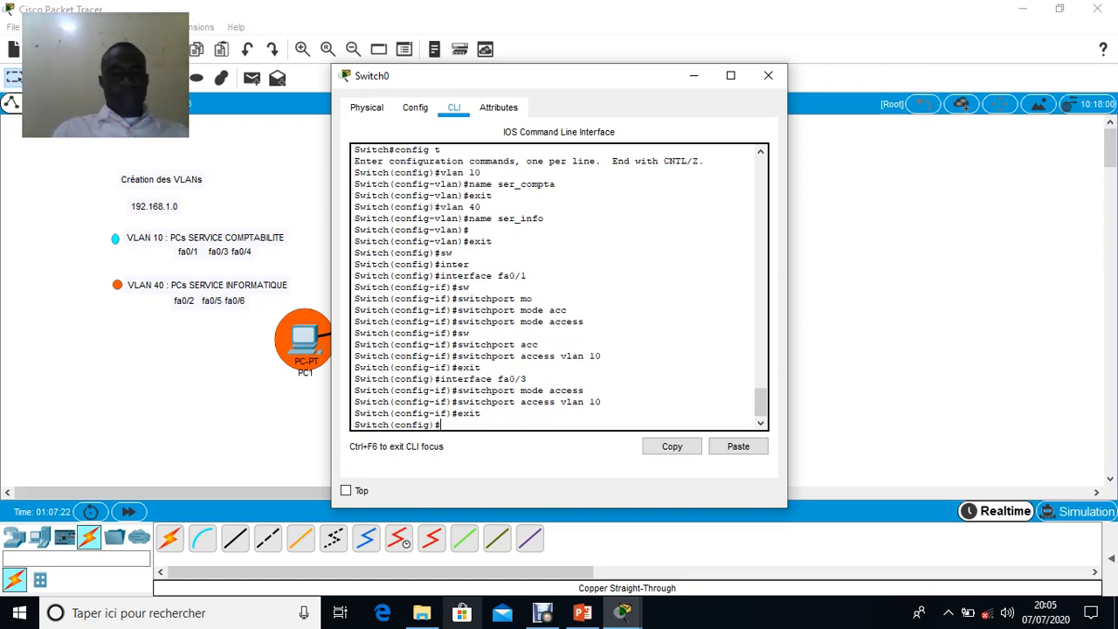
Enter interface configuration mode for port fa0/4 by recalling the previous interface command and changing its port number to 4
text(in)
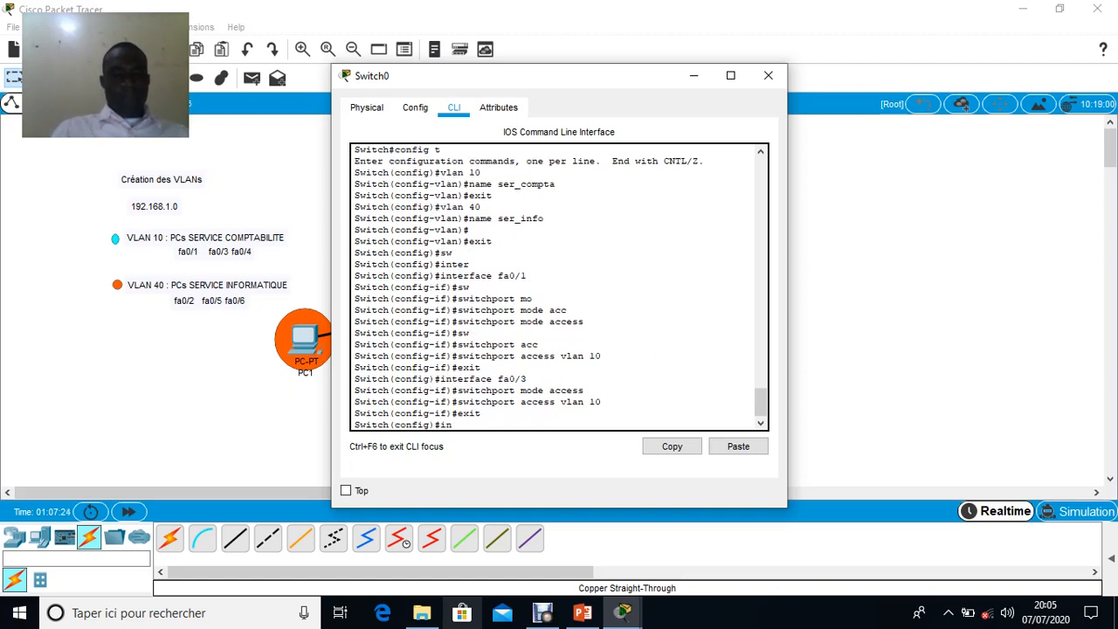
key(Up)
key(Up)
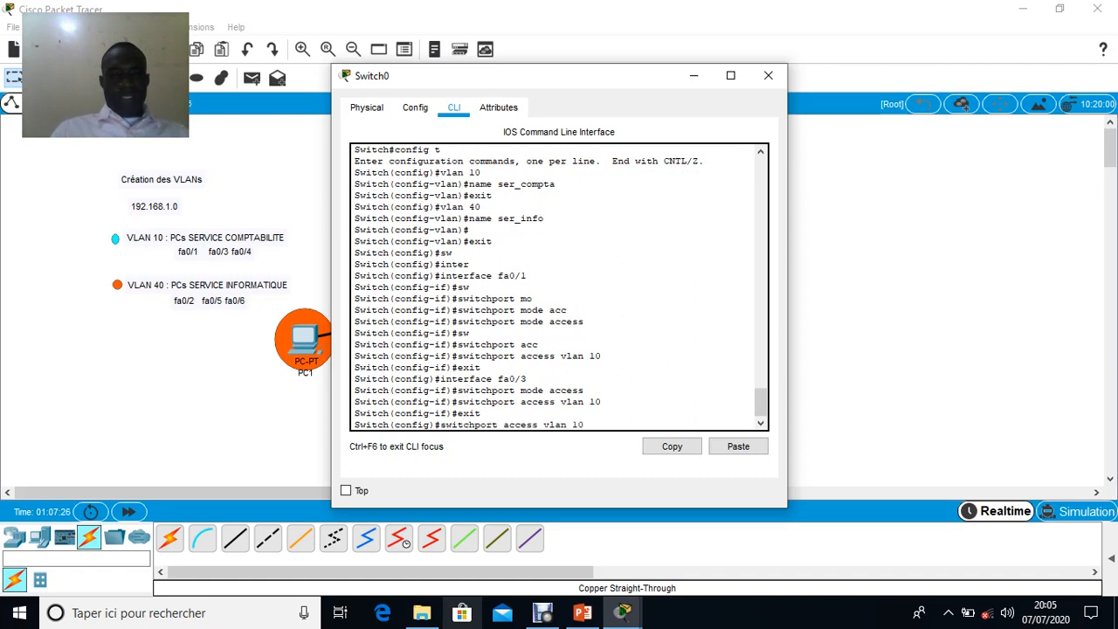
key(Up)
key(Up)
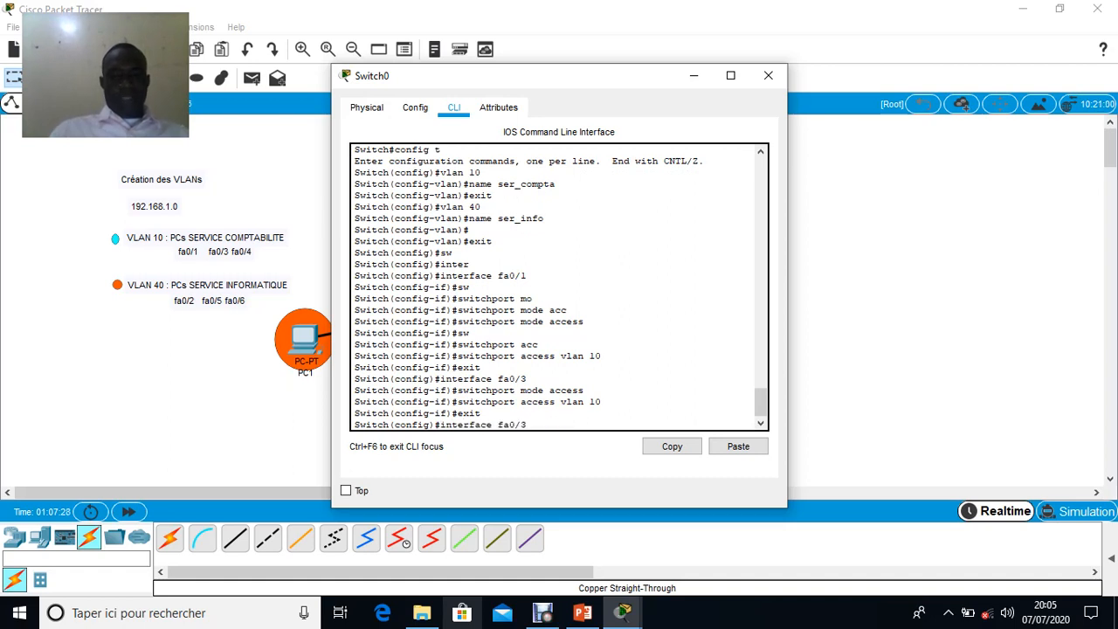
key(BackSpace)
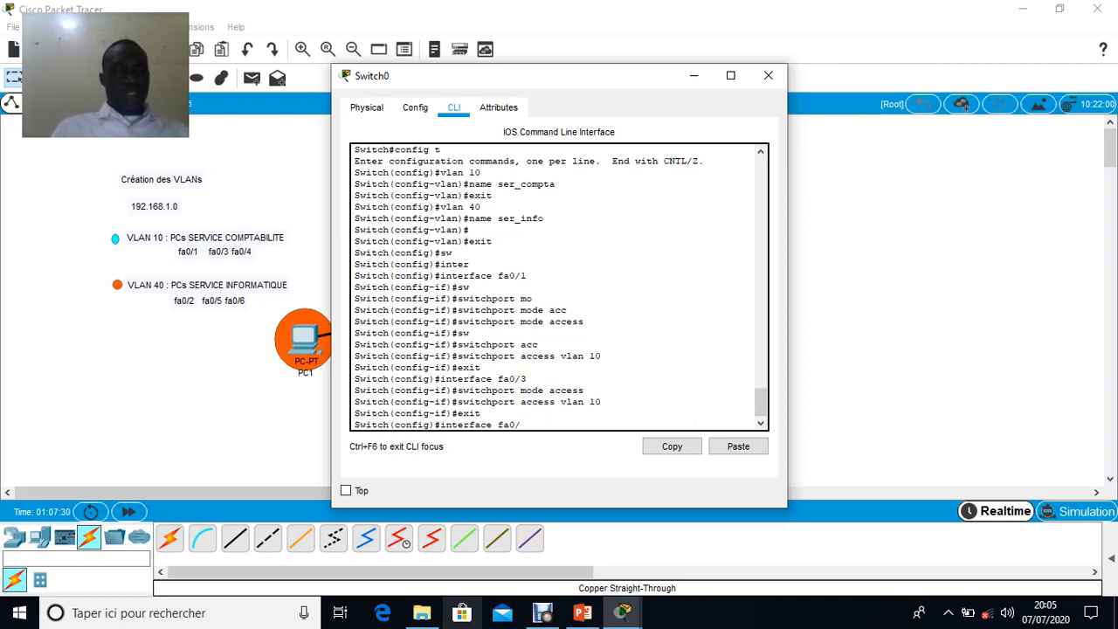
text(4)
key(Return)
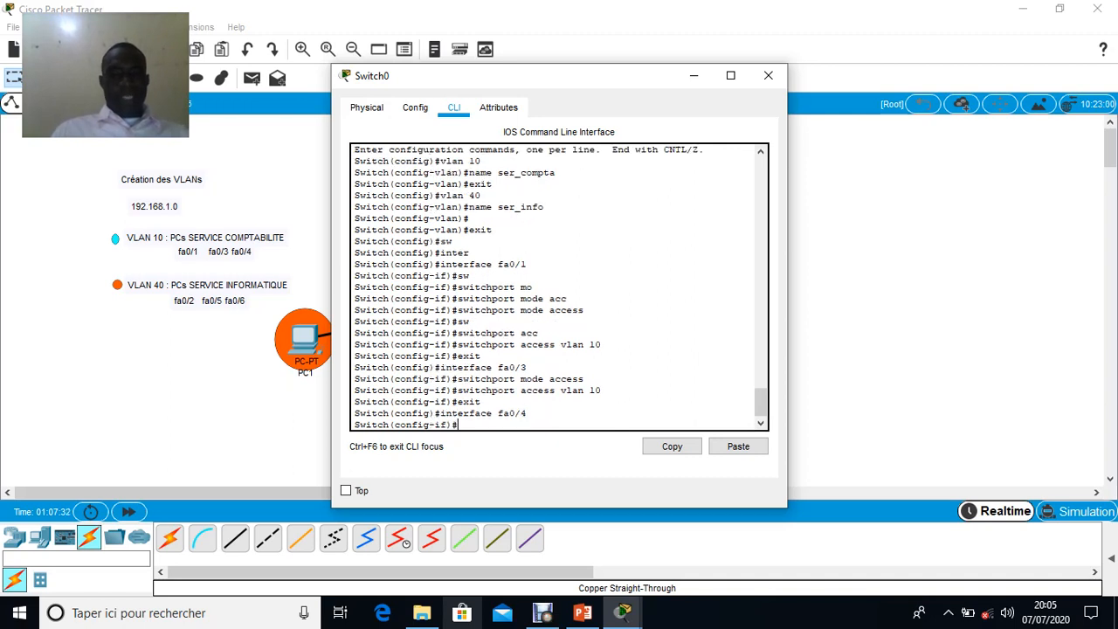
Set port fa0/4 to access mode by reusing the earlier switchport mode access command
key(Up)
key(Up)
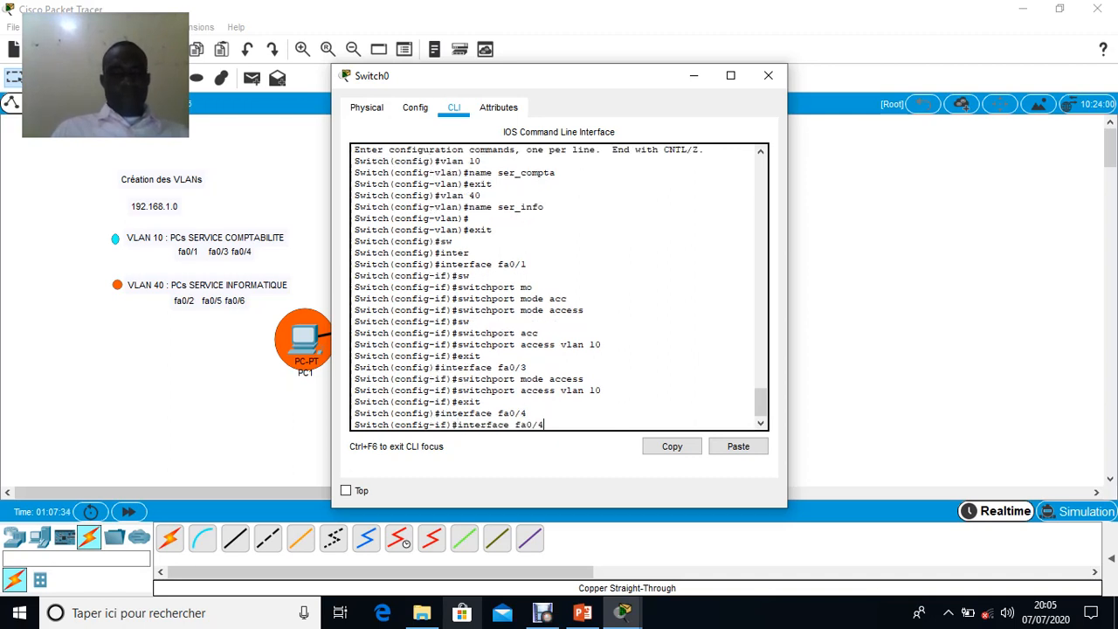
key(Up)
key(Up)
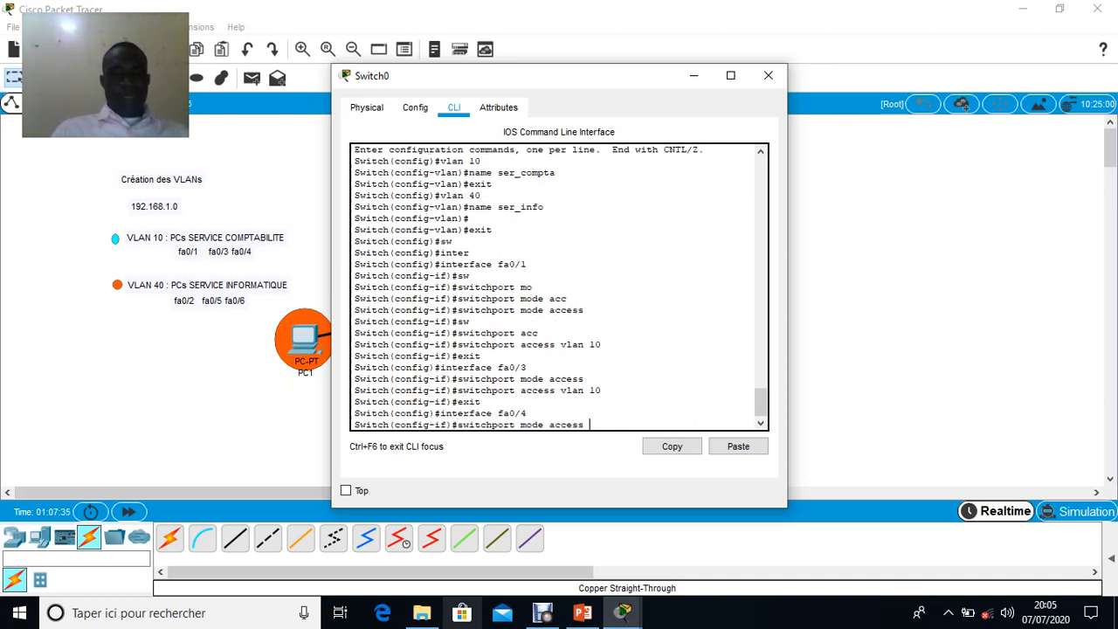
key(Return)
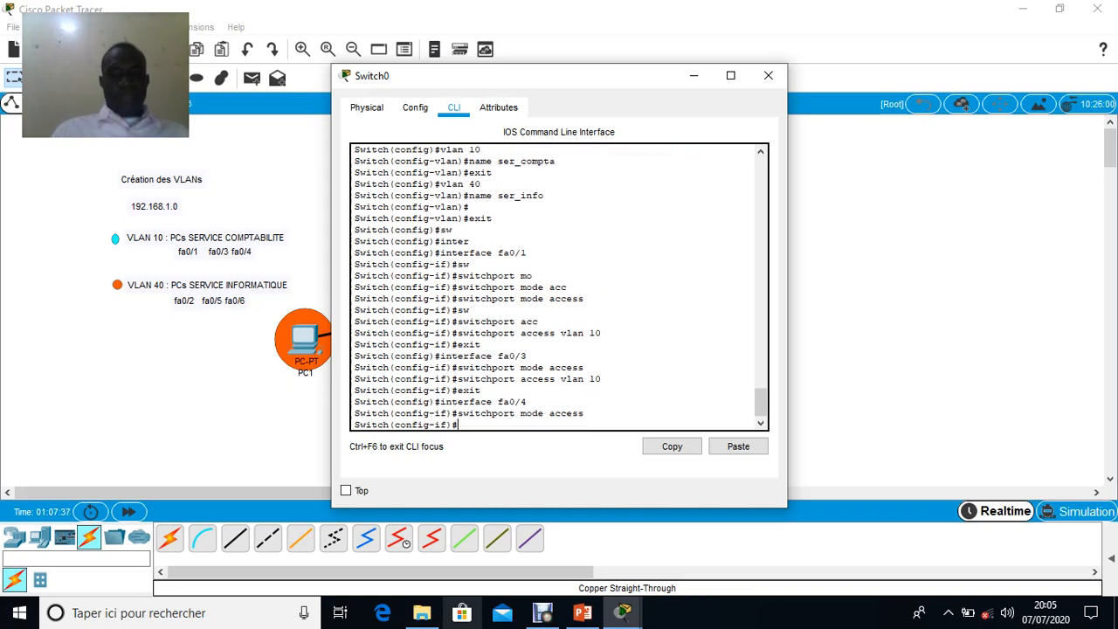
Assign port fa0/4 to VLAN 10 with switchport access vlan 10 and exit back to global configuration mode
key(Up)
key(Up)
key(Up)
key(Up)
key(Return)
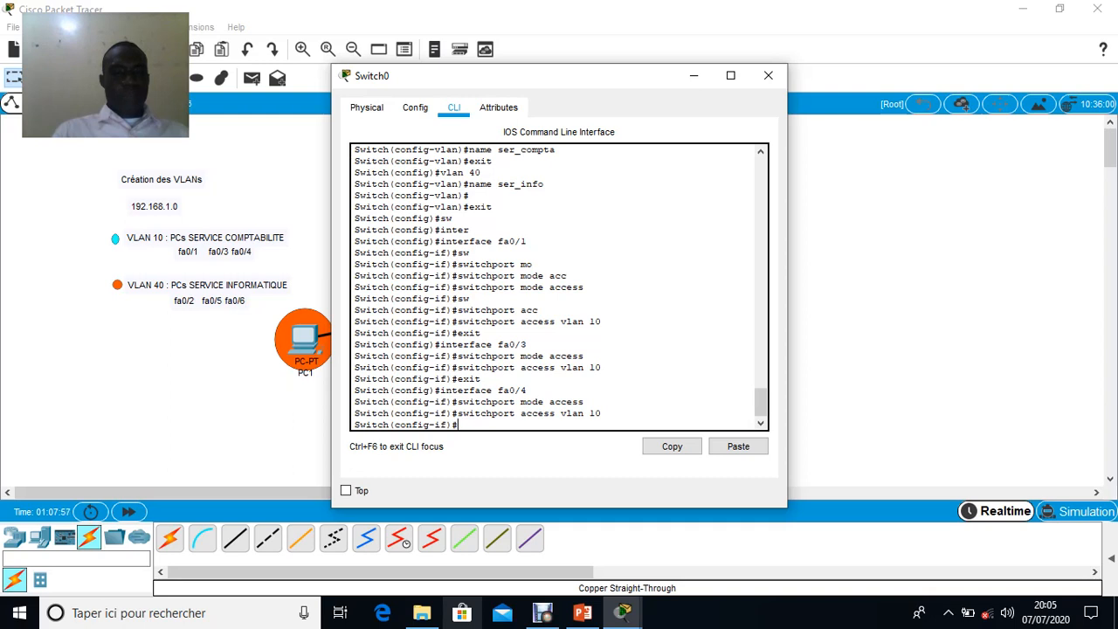
text(exit)
key(Return)
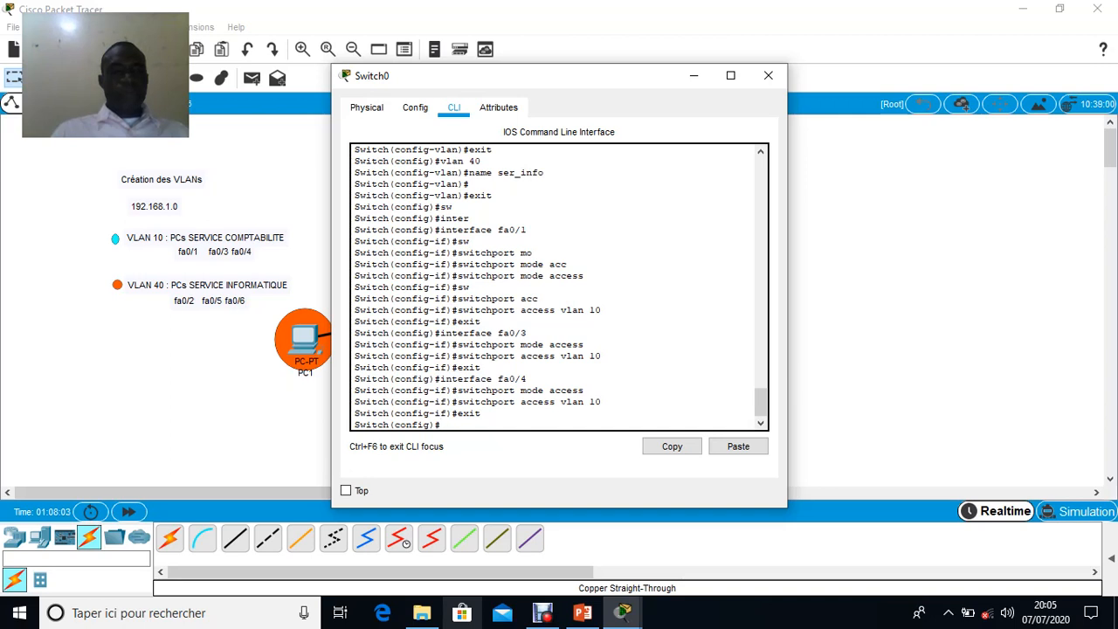
Enter interface configuration mode for port fa0/2 with interface fa0/2
text(in)
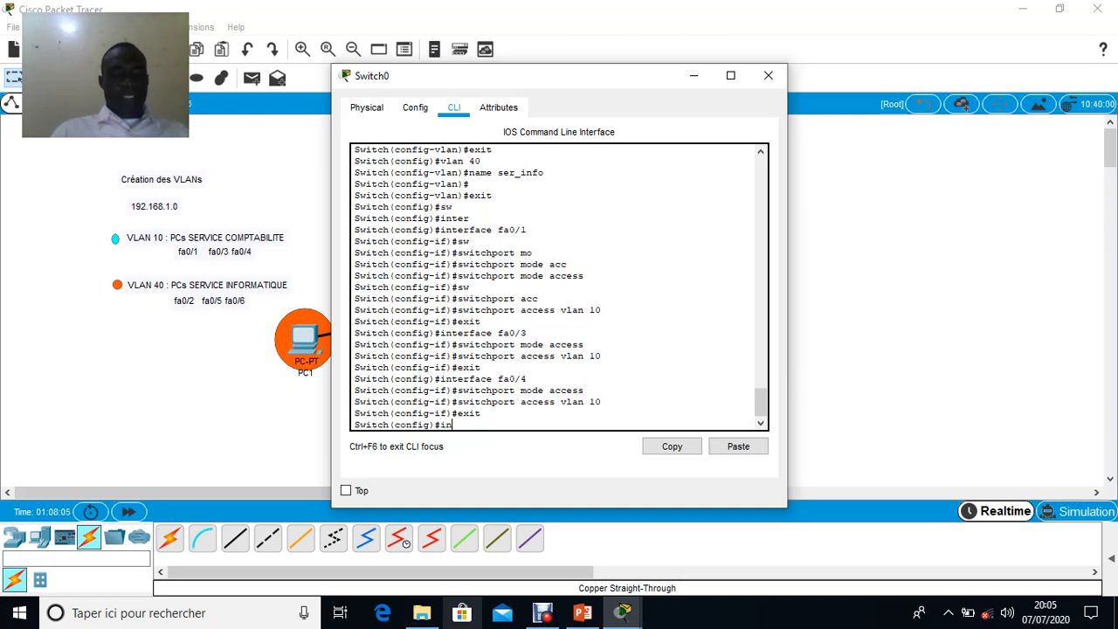
key(Tab)
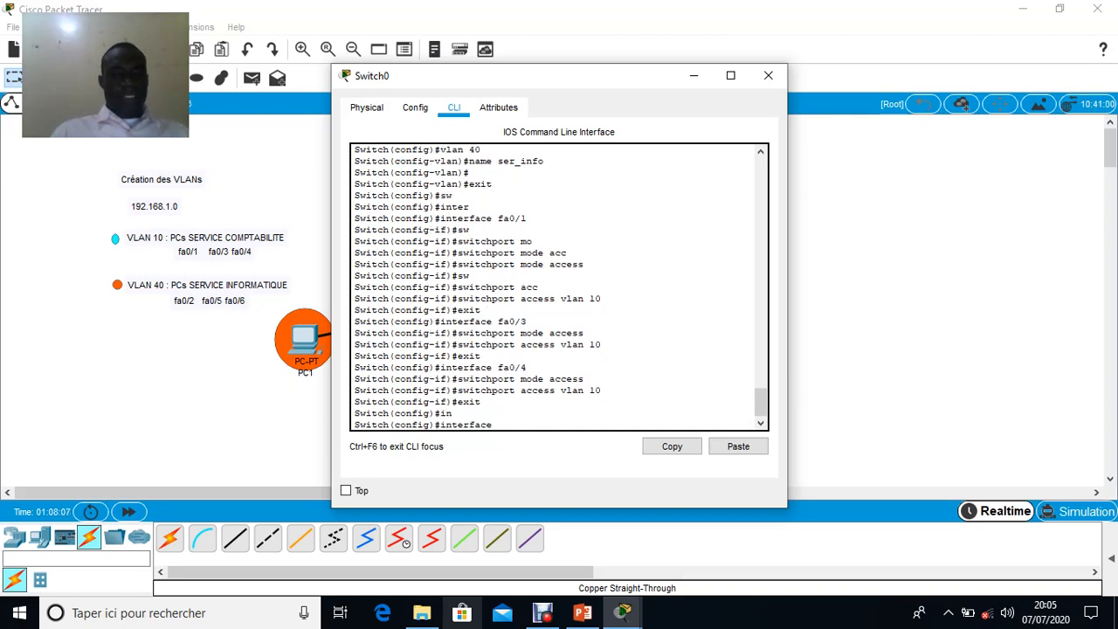
text(fa0/)
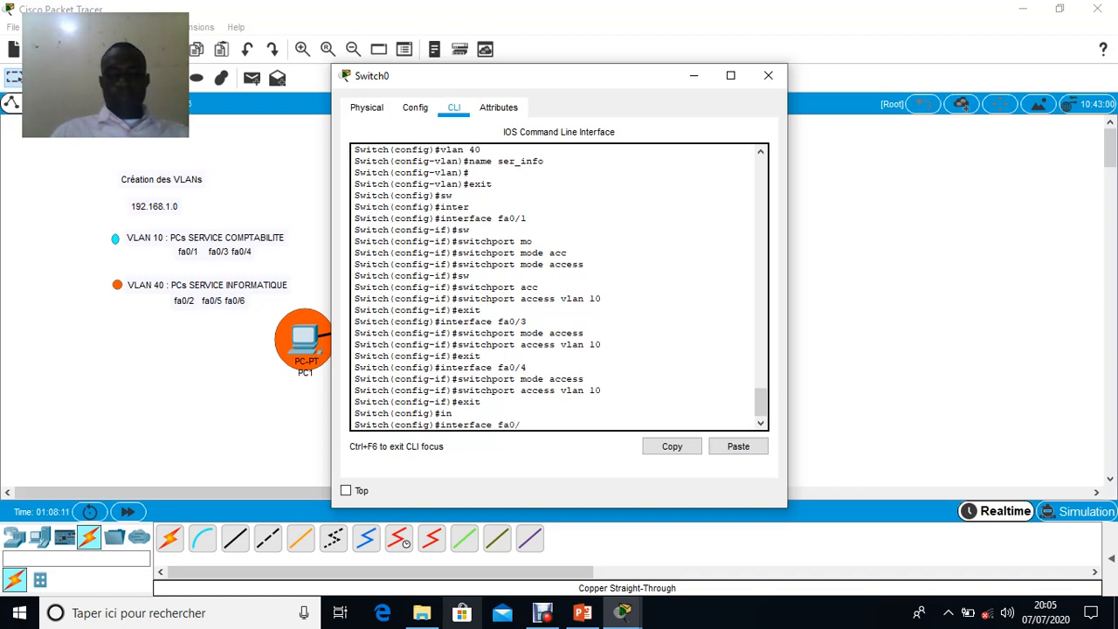
text(2)
key(Return)
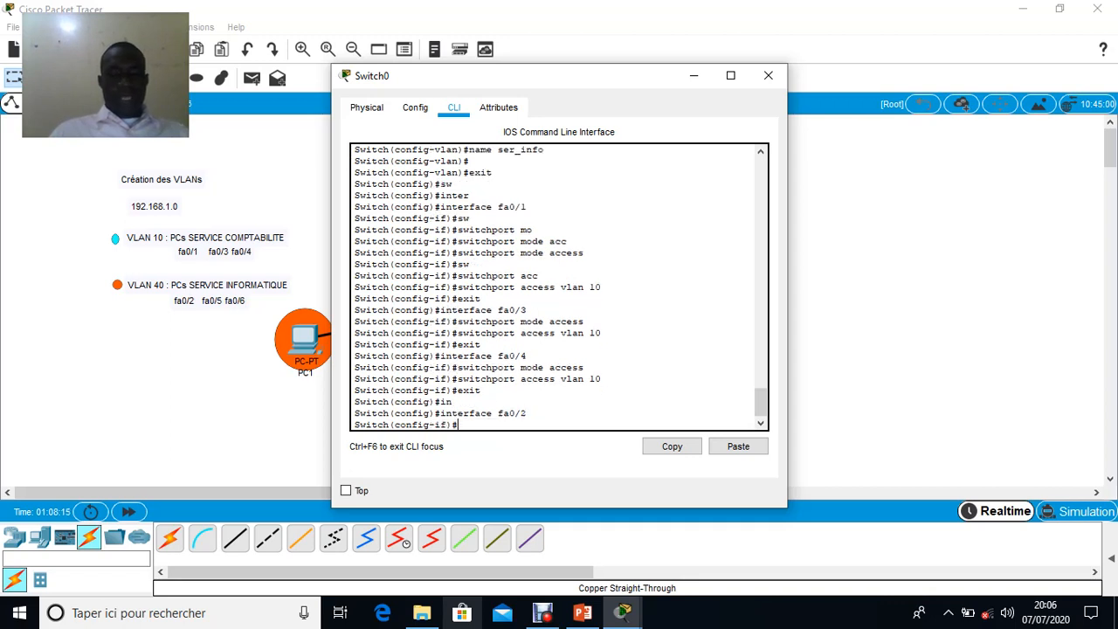
Set port fa0/2 to access mode with switchport mode access
key(Up)
key(Up)
key(Up)
key(Up)
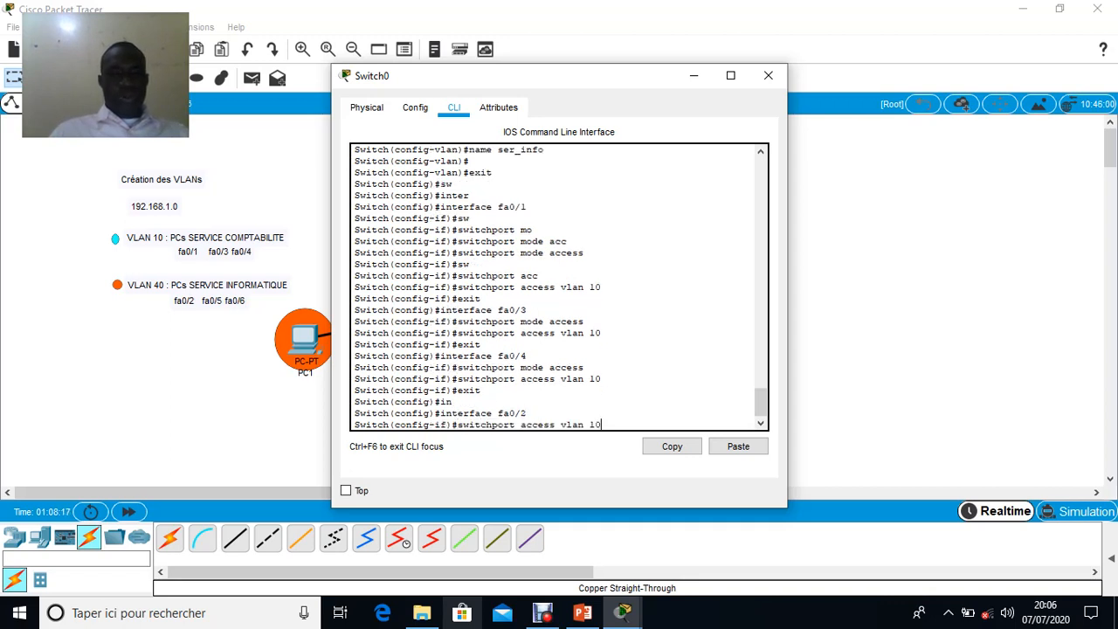
key(Up)
key(Return)
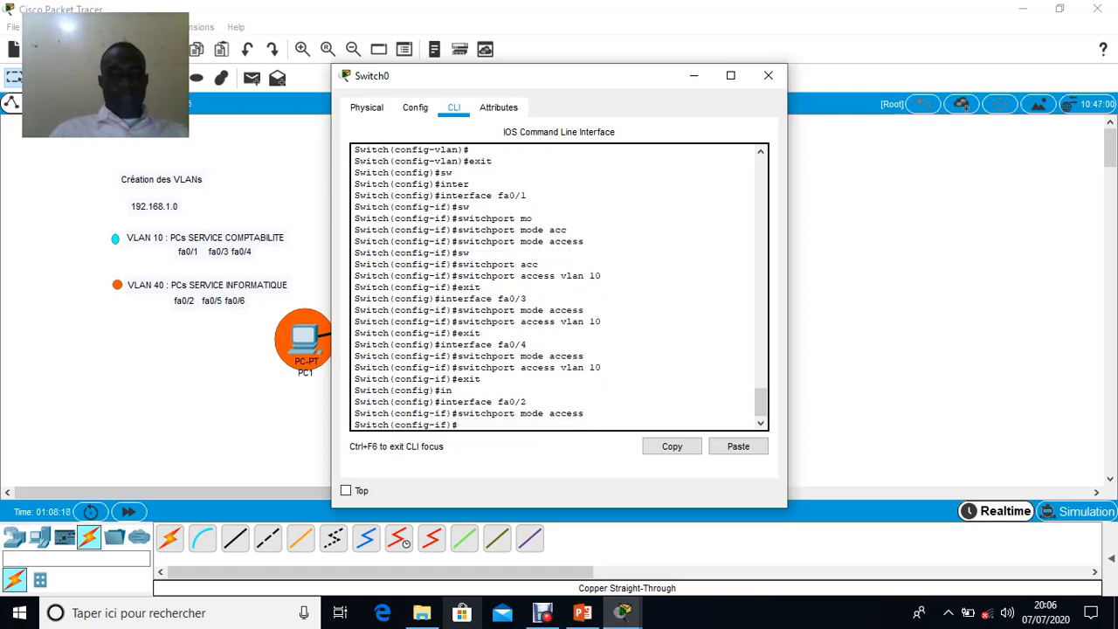
Assign port fa0/2 to VLAN 40 with switchport access vlan 40 and exit back to global configuration mode
key(Up)
key(Up)
key(Up)
key(Up)
key(Up)
key(BackSpace)
key(BackSpace)
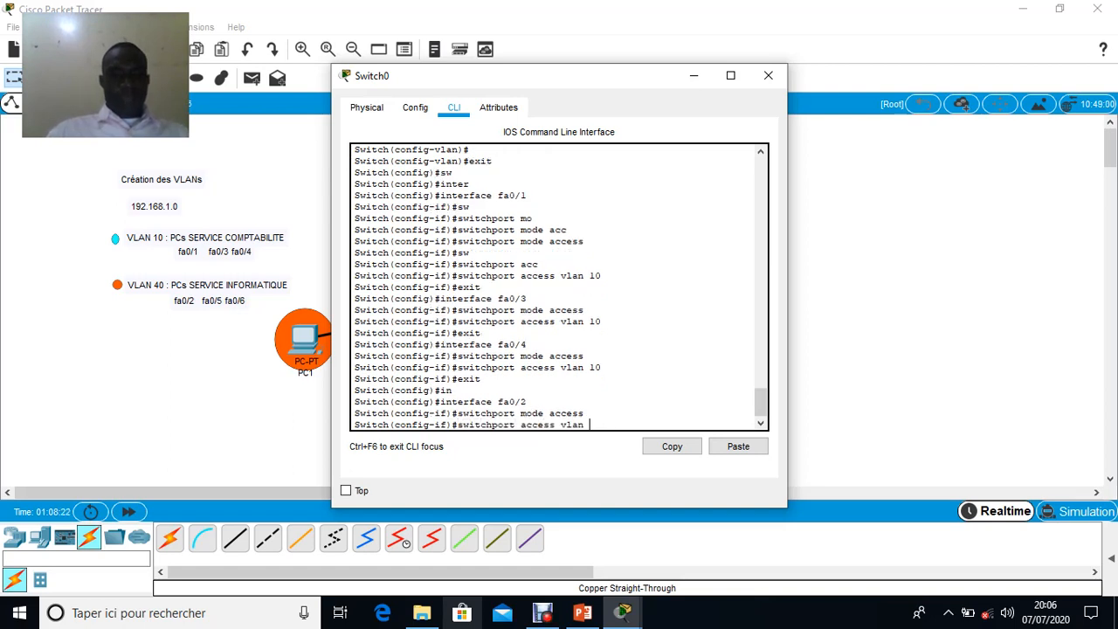
text(40)
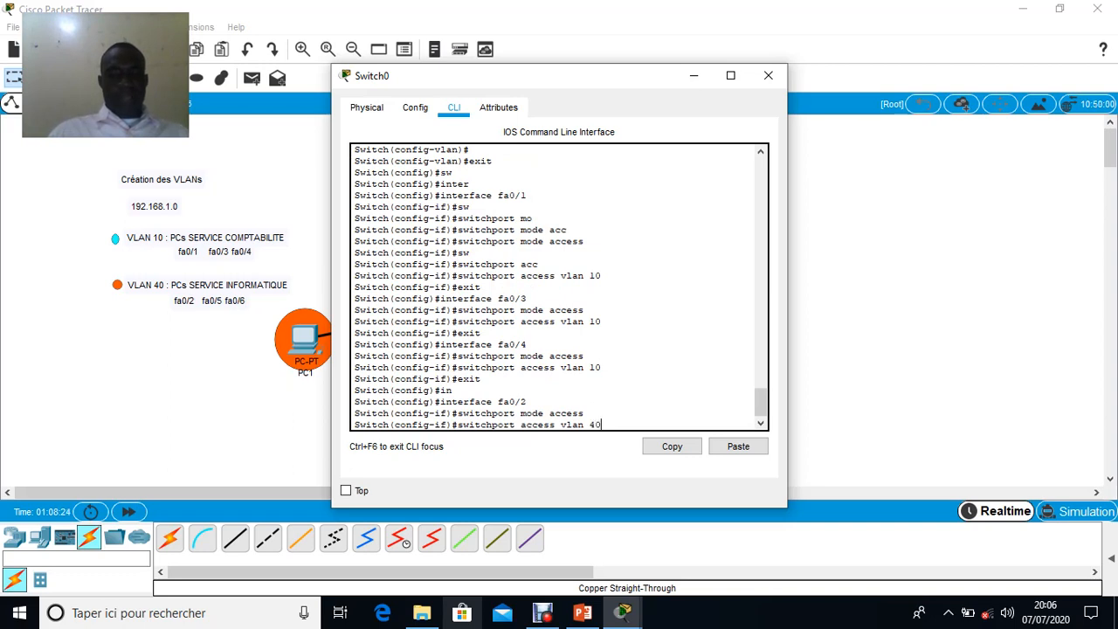
key(Return)
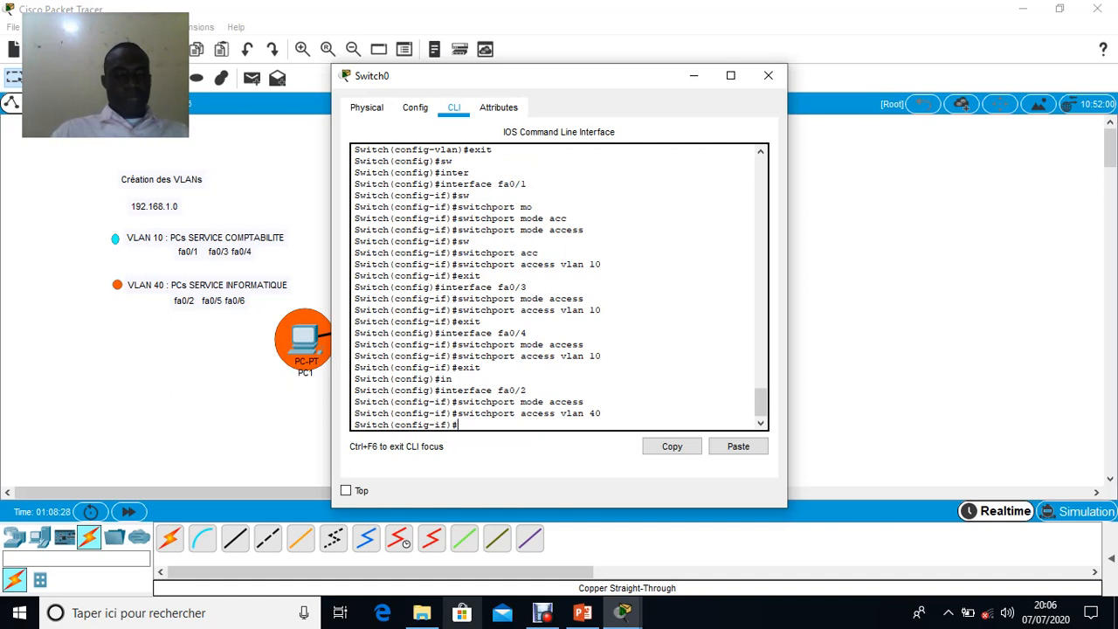
text(exi)
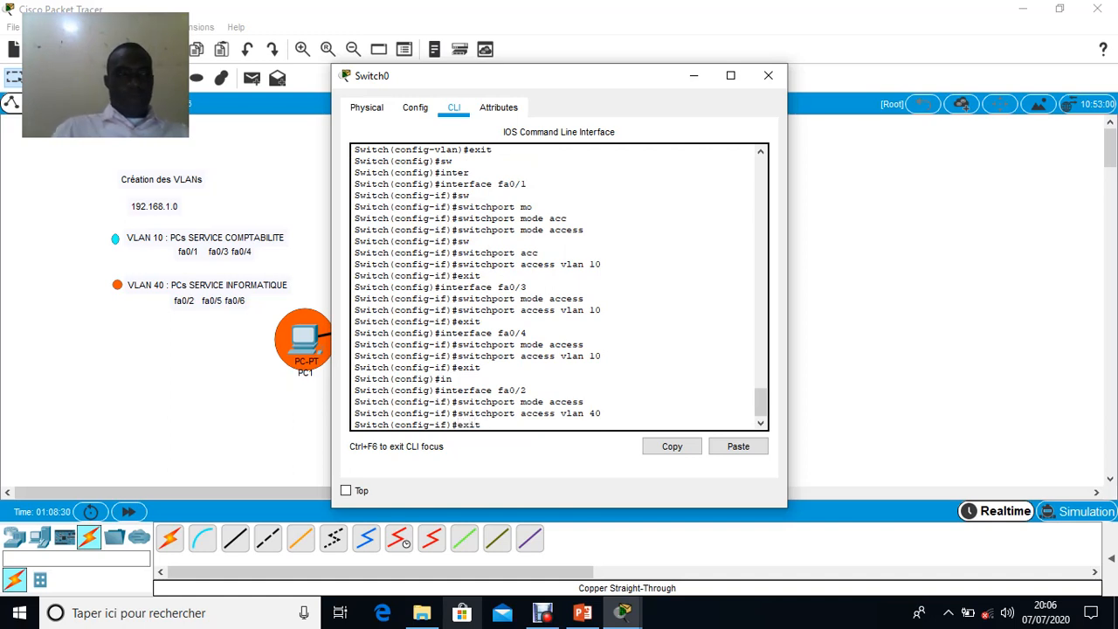
text(t)
key(Return)
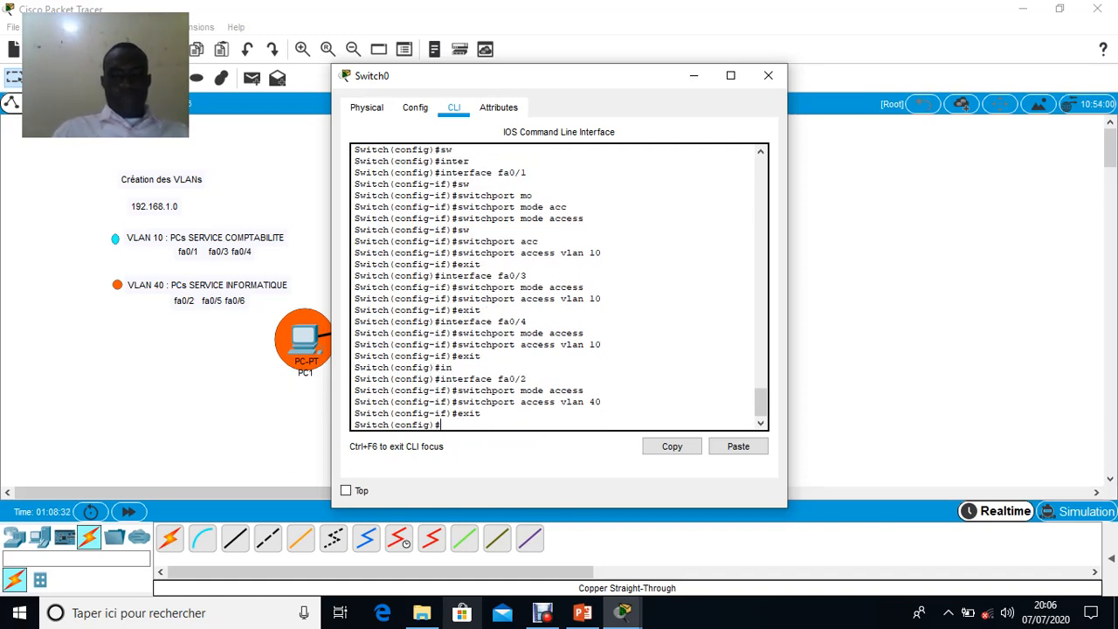
Enter interface configuration mode for port fa0/5 by reusing the earlier interface command with port number 5
key(Up)
key(Up)
key(Up)
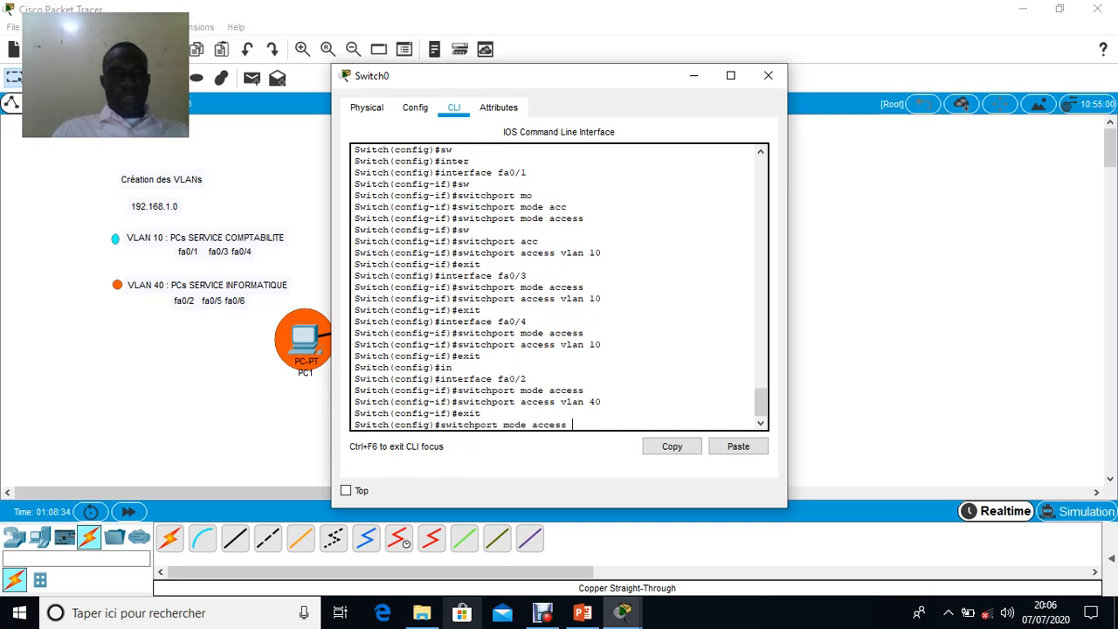
key(Up)
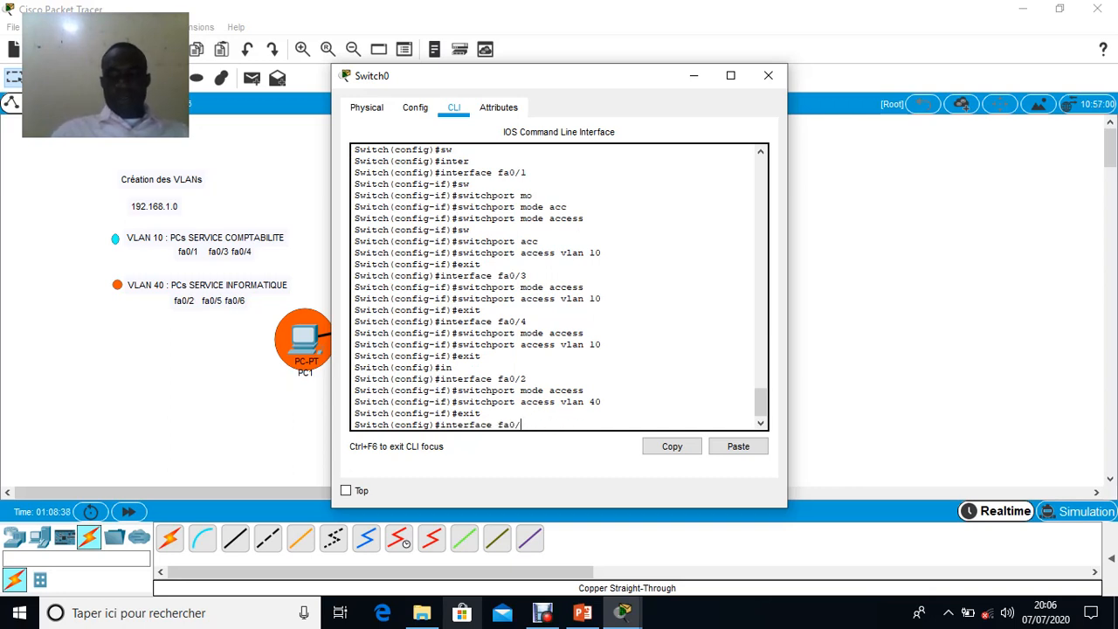
text(5)
key(Return)
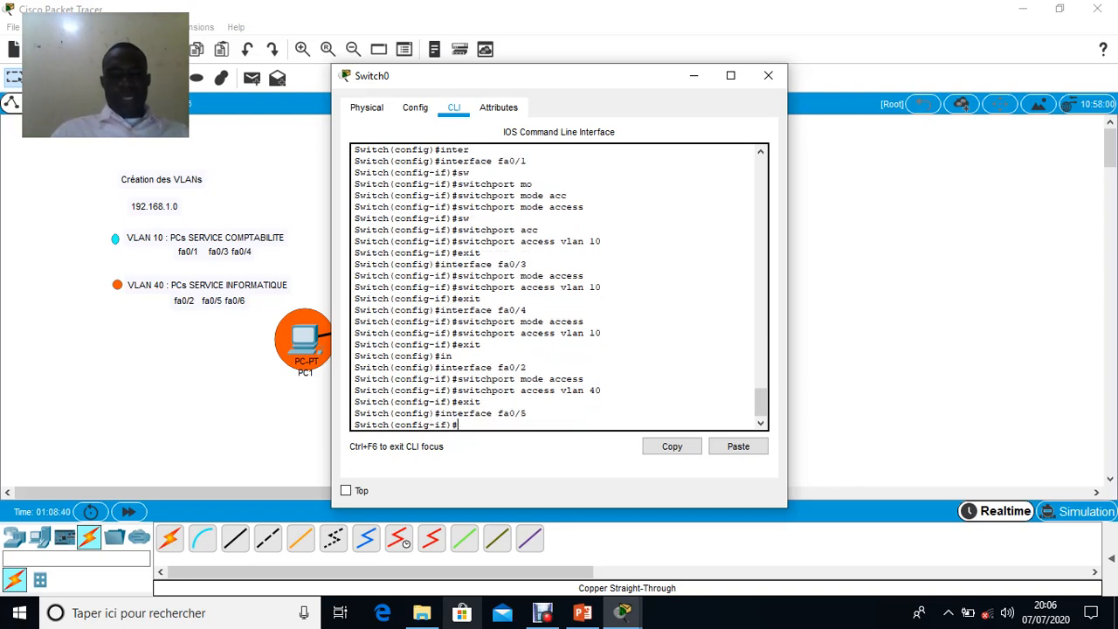
Set port fa0/5 to access mode with switchport mode access
key(Up)
key(Up)
key(Up)
key(Up)
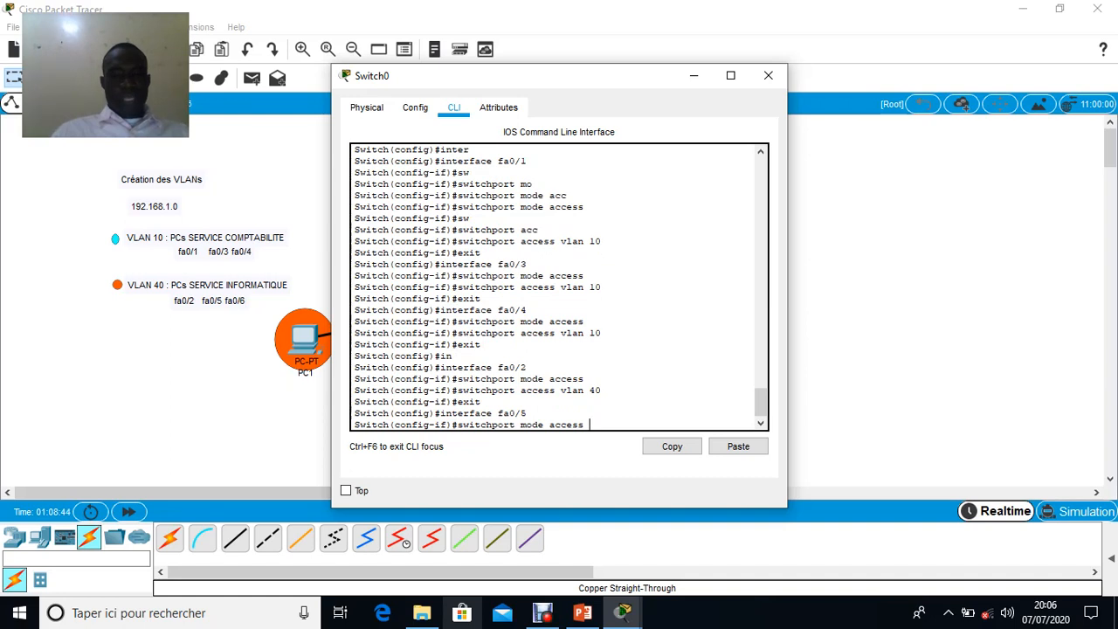
key(Return)
Assign port fa0/5 to VLAN 40 with switchport access vlan 40 and exit back to global configuration mode
key(Up)
key(Up)
key(Up)
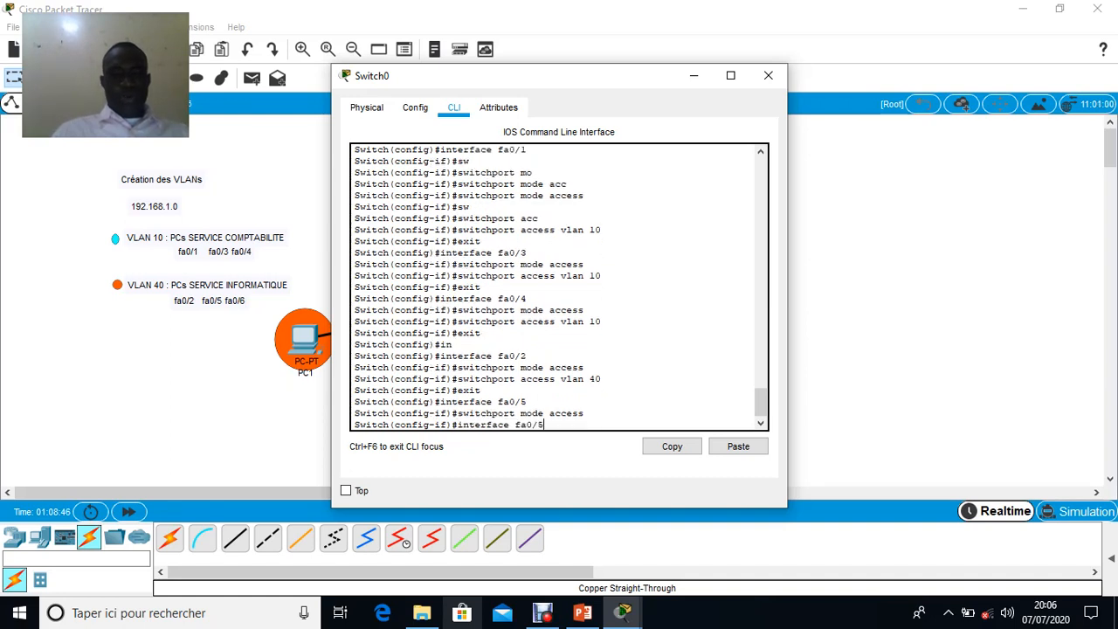
key(Up)
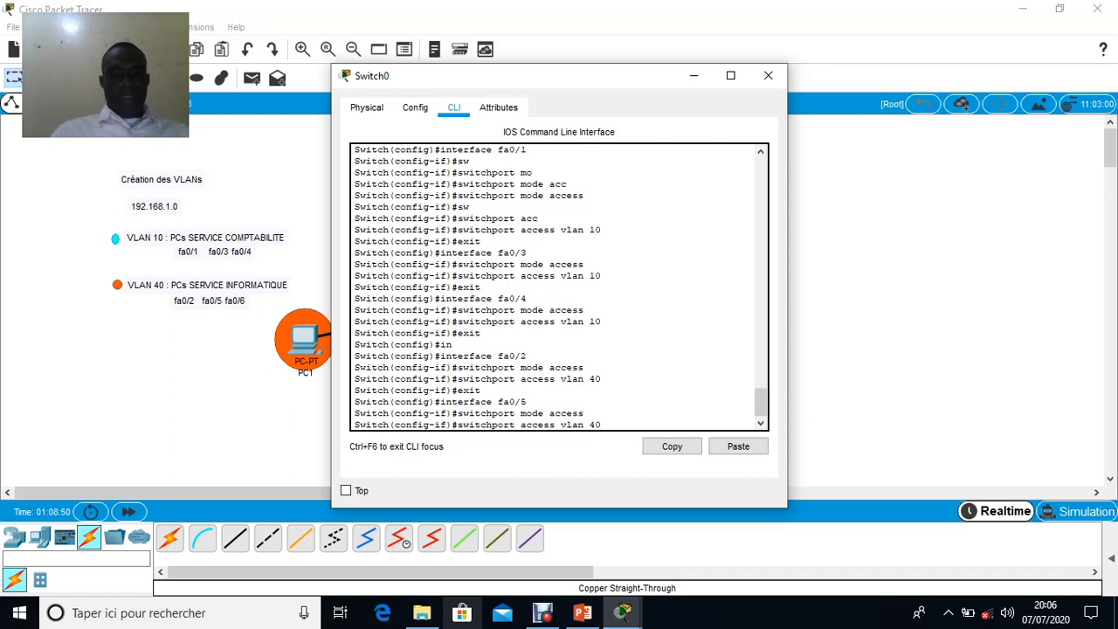
key(Return)
key(Up)
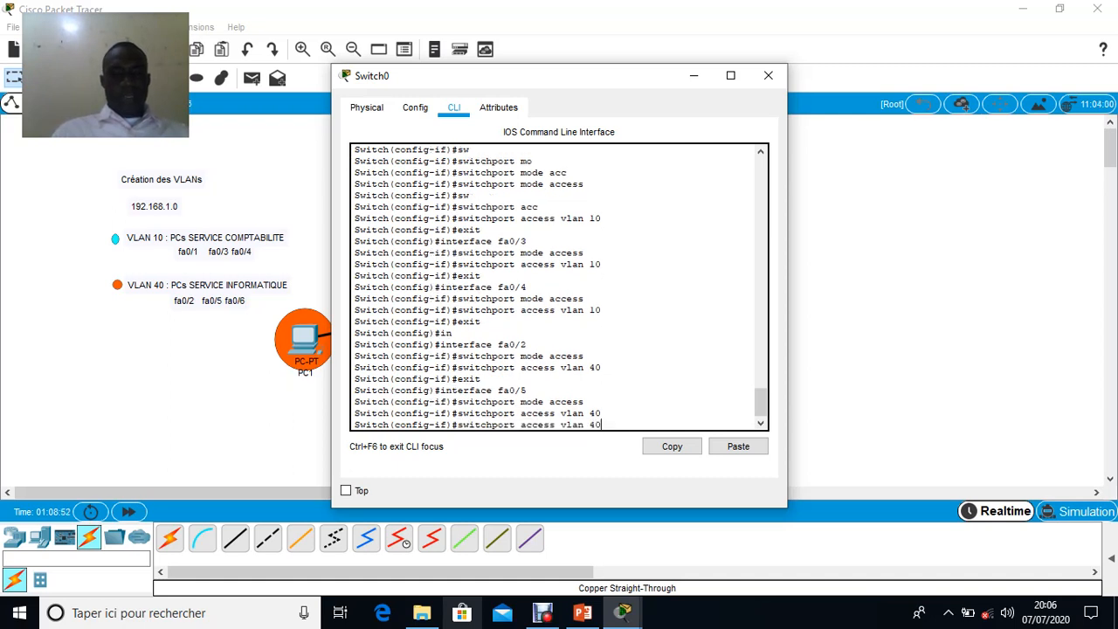
key(BackSpace)
key(BackSpace)
key(BackSpace)
key(BackSpace)
key(BackSpace)
key(BackSpace)
key(BackSpace)
key(BackSpace)
key(BackSpace)
key(BackSpace)
key(BackSpace)
key(BackSpace)
key(BackSpace)
key(BackSpace)
key(BackSpace)
key(BackSpace)
key(BackSpace)
key(BackSpace)
key(BackSpace)
key(BackSpace)
text(exit)
key(Return)
Enter interface configuration mode for port fa0/6 by reusing the earlier interface command with port number 6
key(Up)
key(Up)
key(Up)
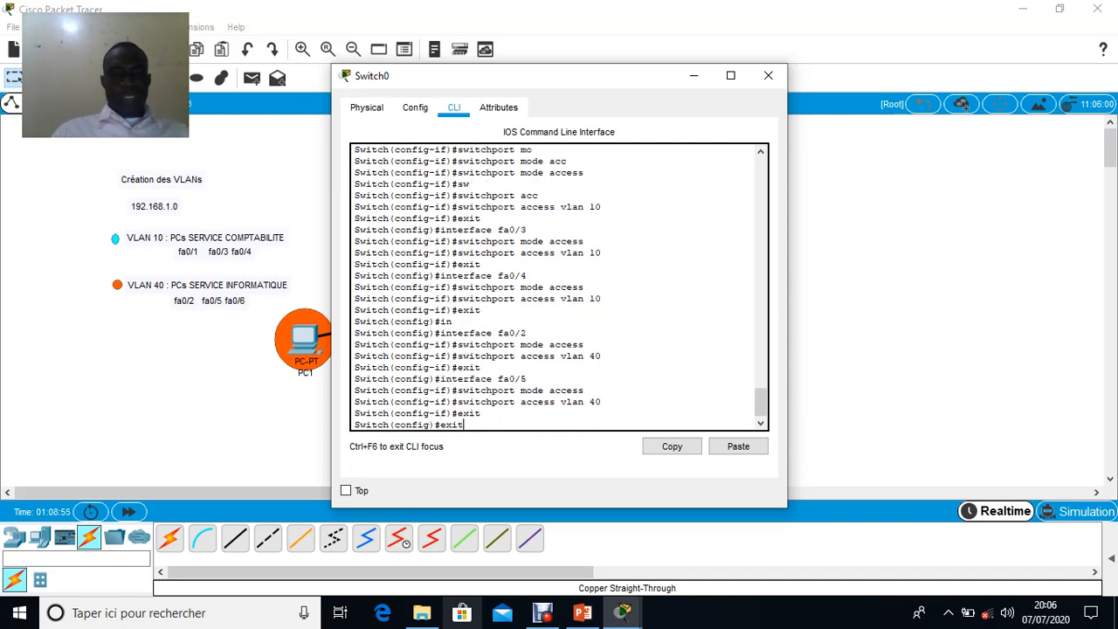
key(Up)
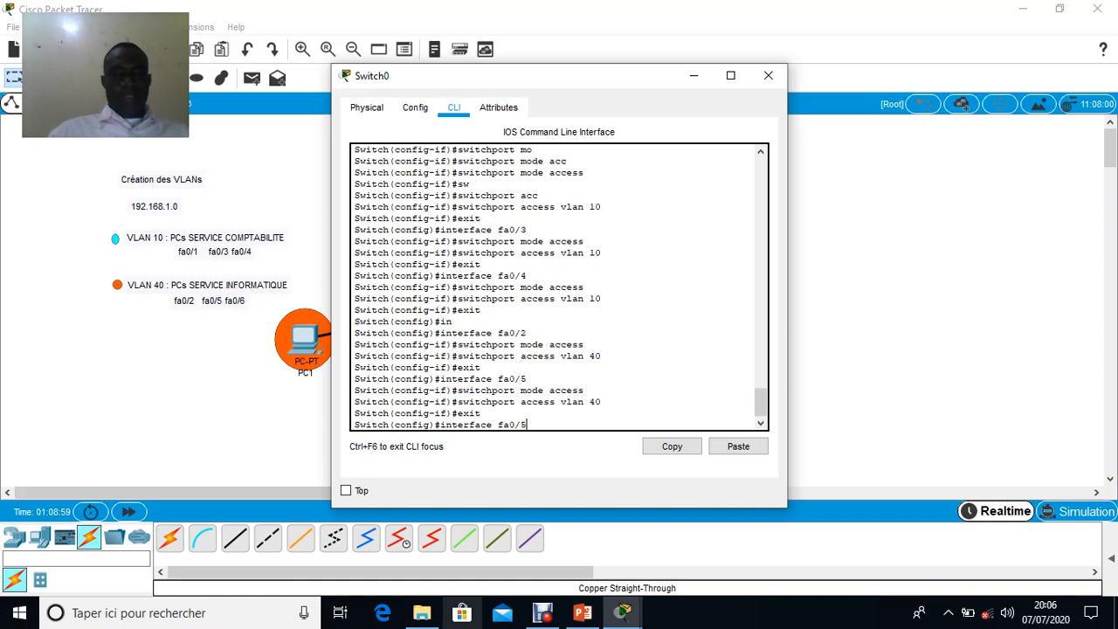
key(BackSpace)
text(6)
key(Return)
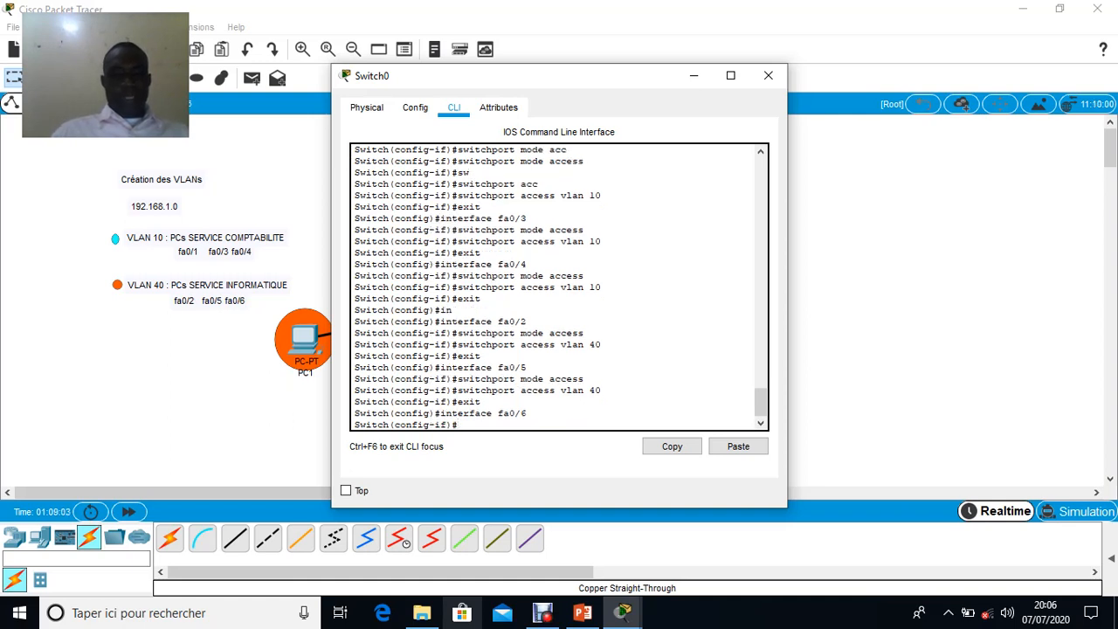
Set port fa0/6 to access mode with switchport mode access
key(Up)
key(Up)
key(Up)
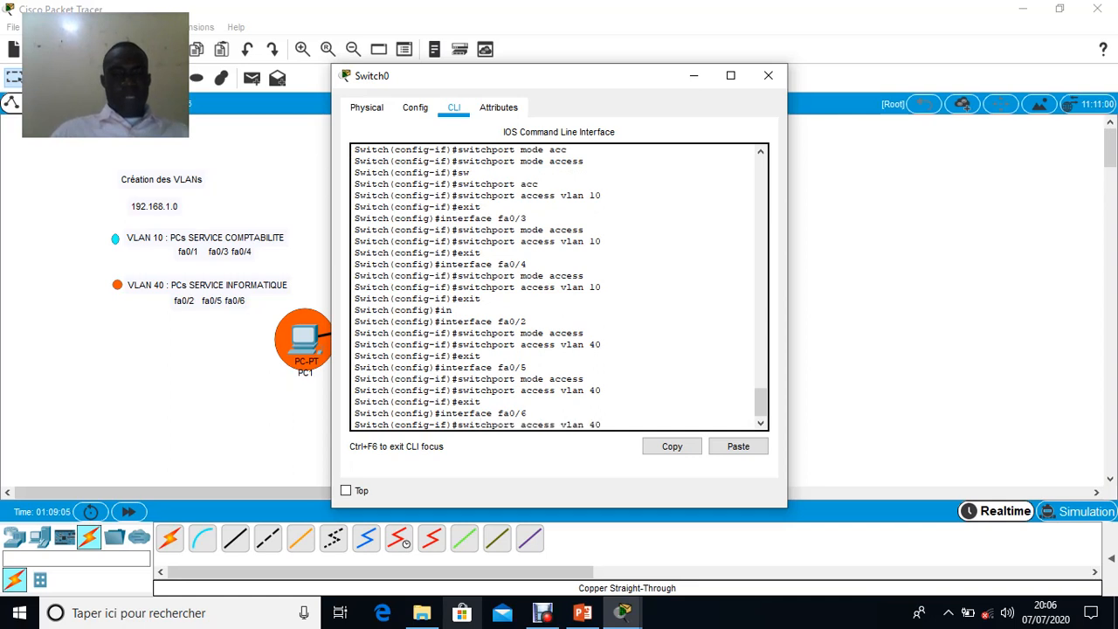
key(Up)
key(Return)
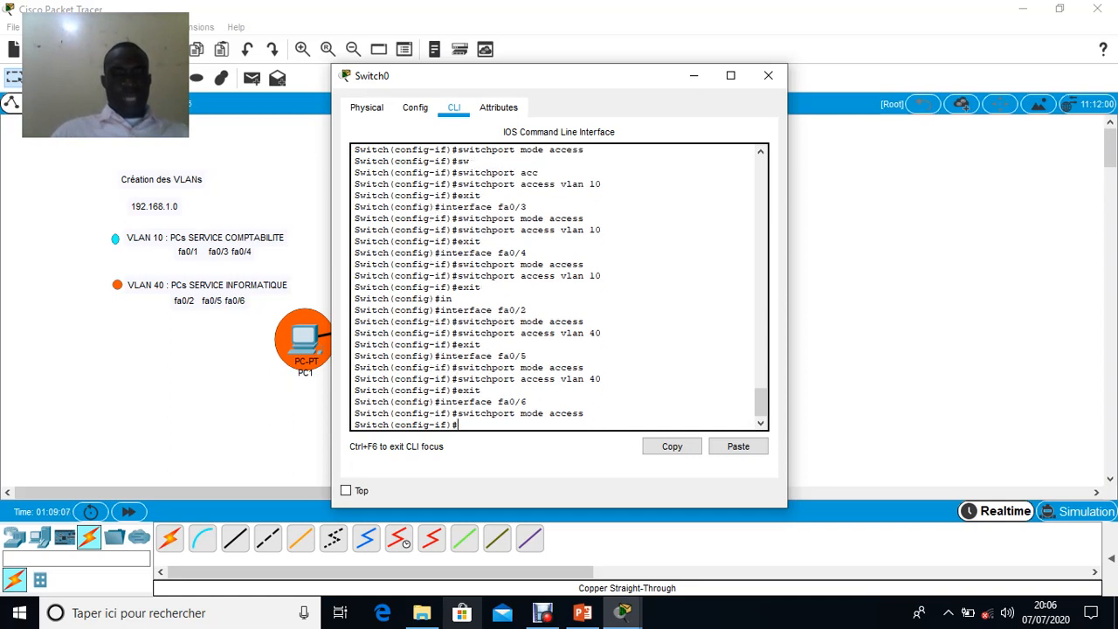
Assign port fa0/6 to VLAN 40 with switchport access vlan 40 and exit back to global configuration mode
key(Up)
key(Up)
key(Up)
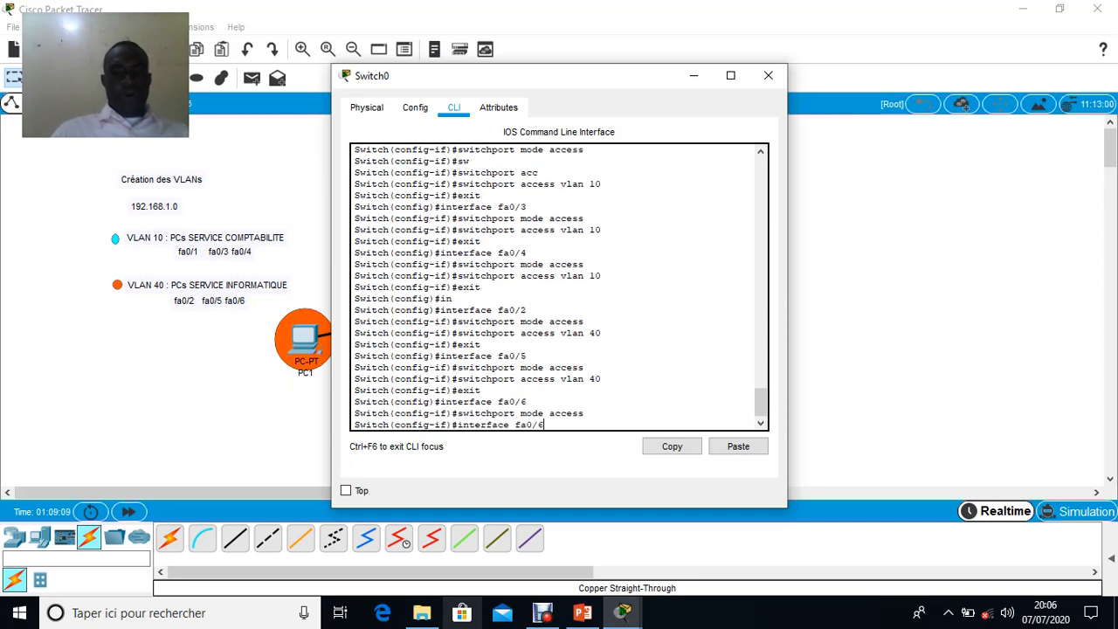
key(Up)
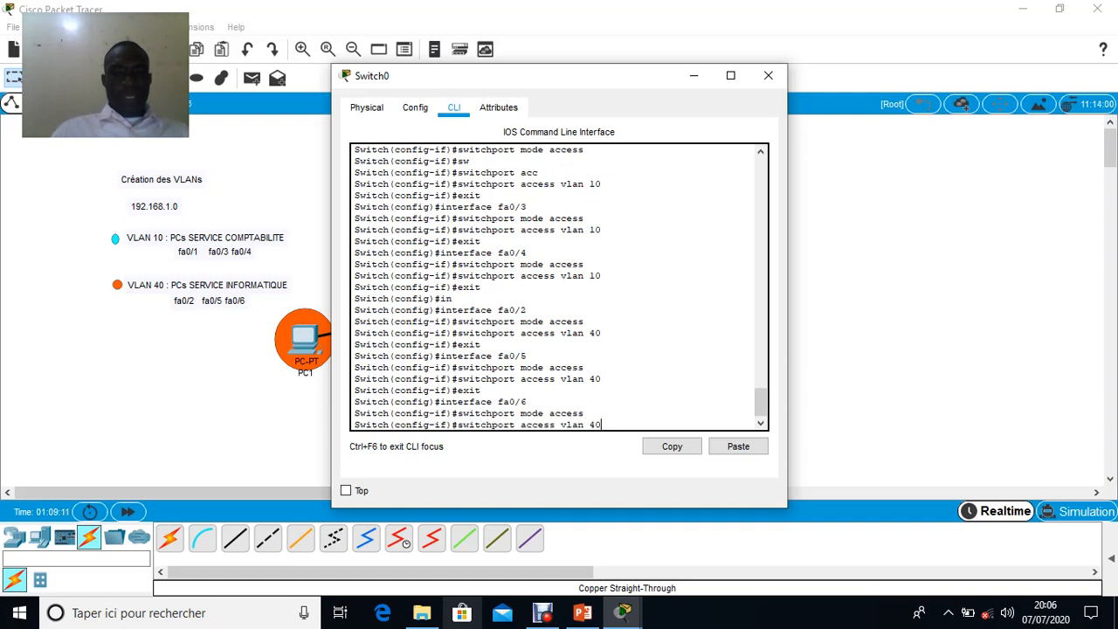
key(Return)
key(Up)
key(Up)
key(Up)
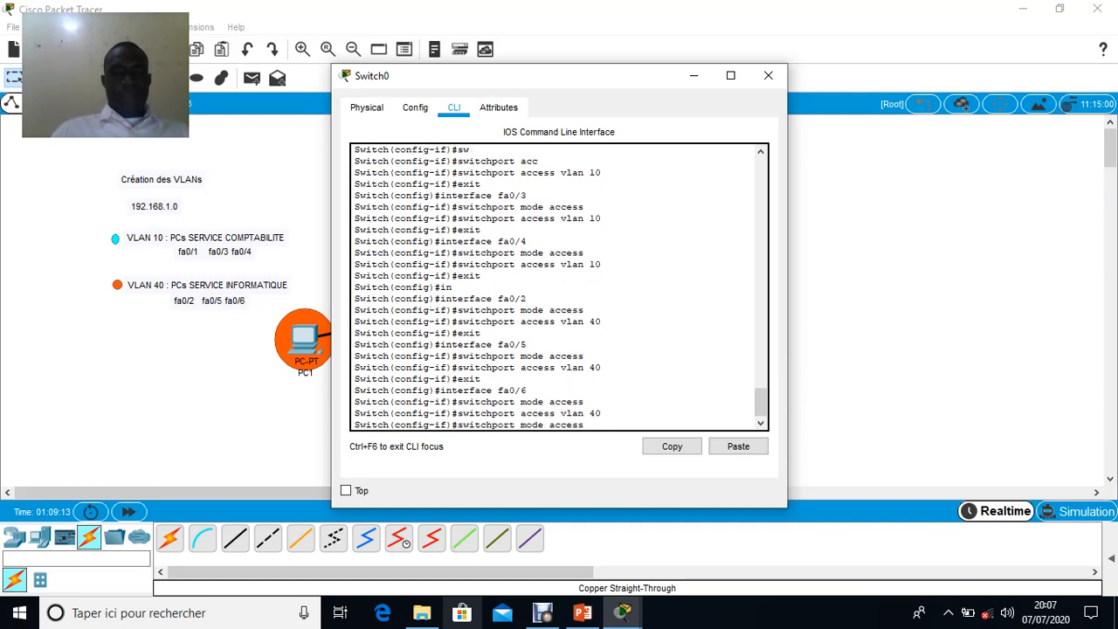
key(Up)
key(Return)
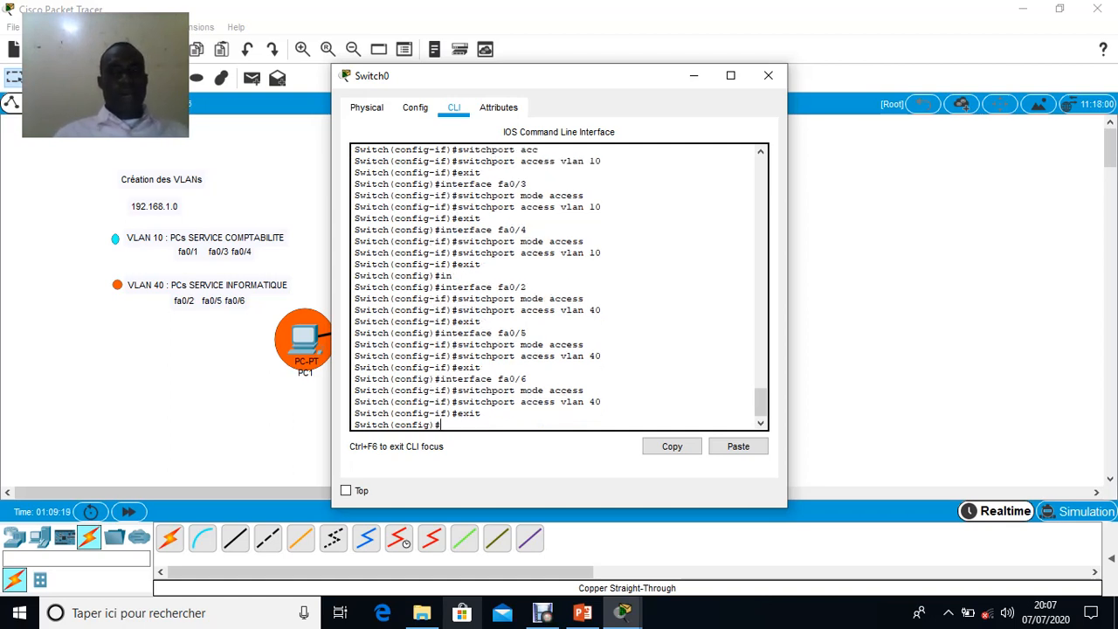
Minimize the Switch0 window, switch the network to Simulation mode and start playing the simulation
click(693, 76)
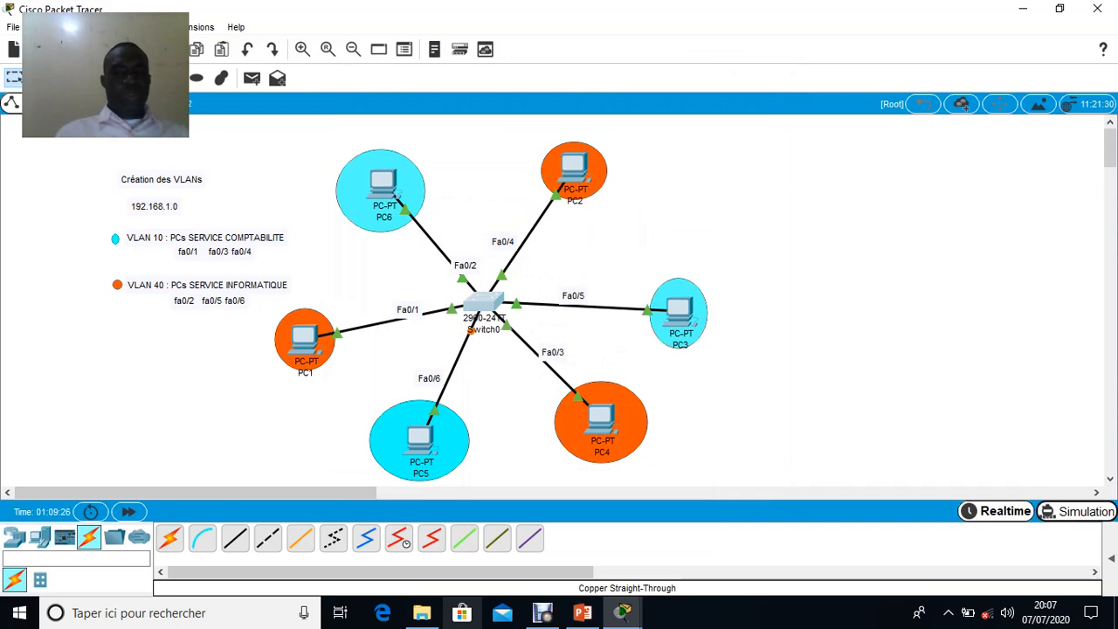
click(1076, 512)
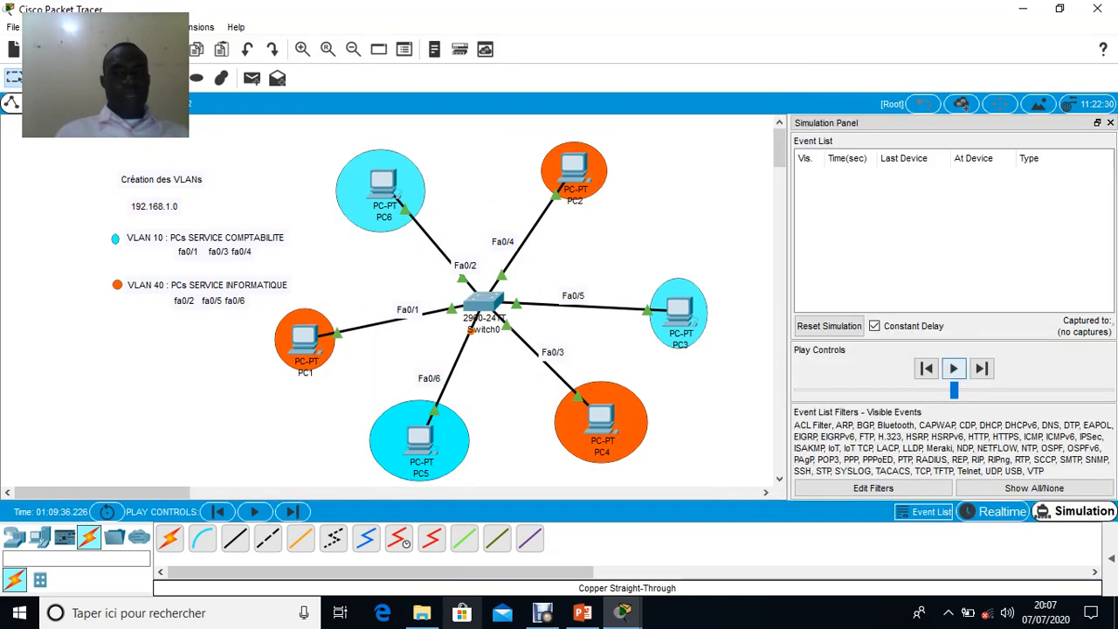
click(954, 368)
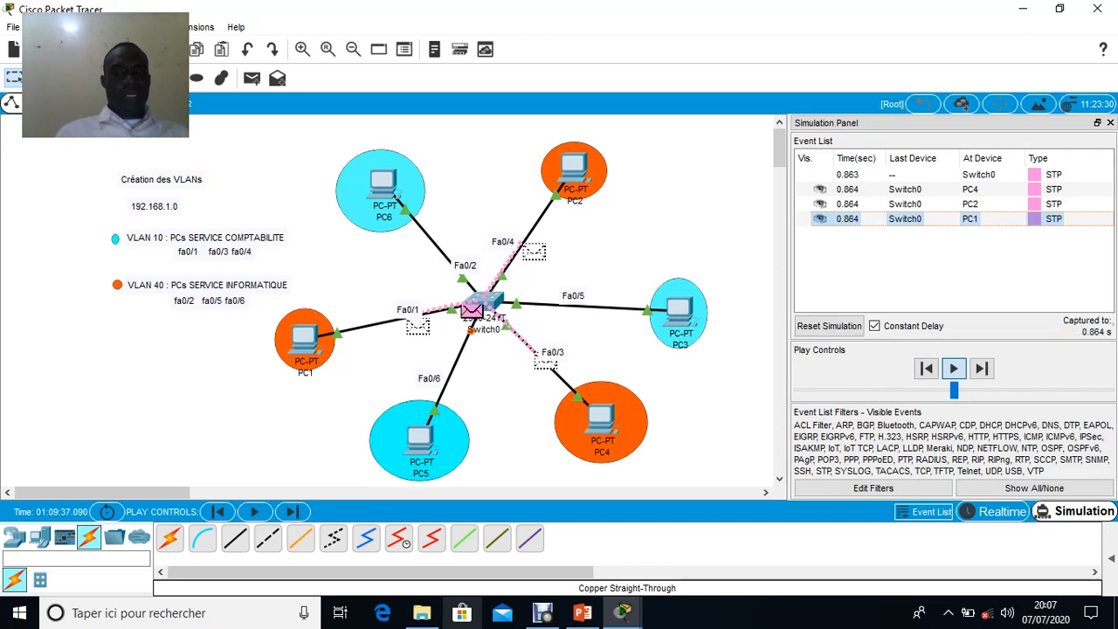